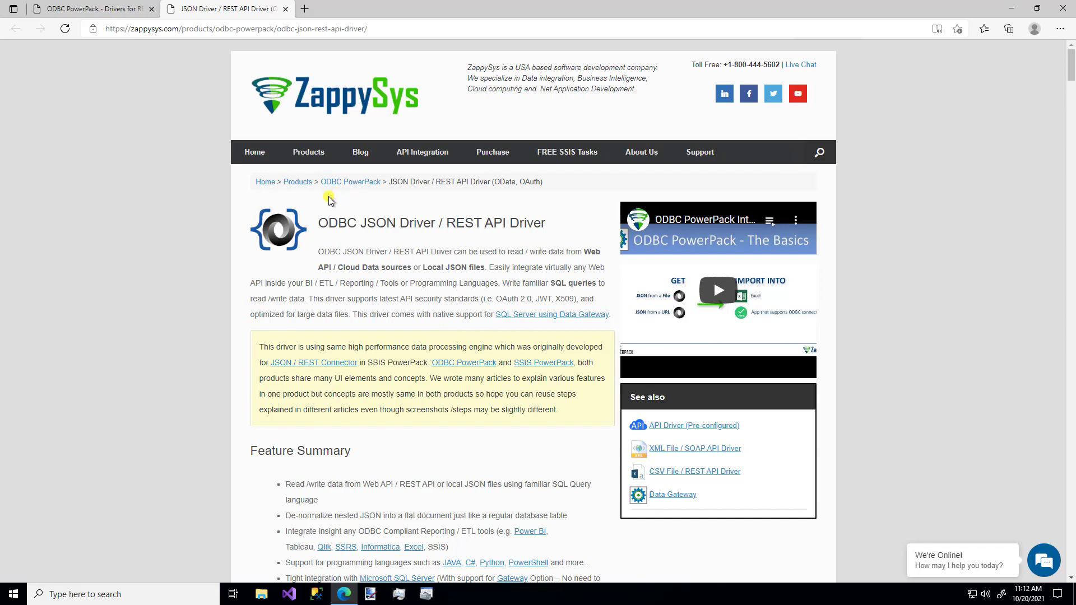
- Close the browser and open the 64-bit ODBC Data Sources administrator
mouse_move(312, 158)
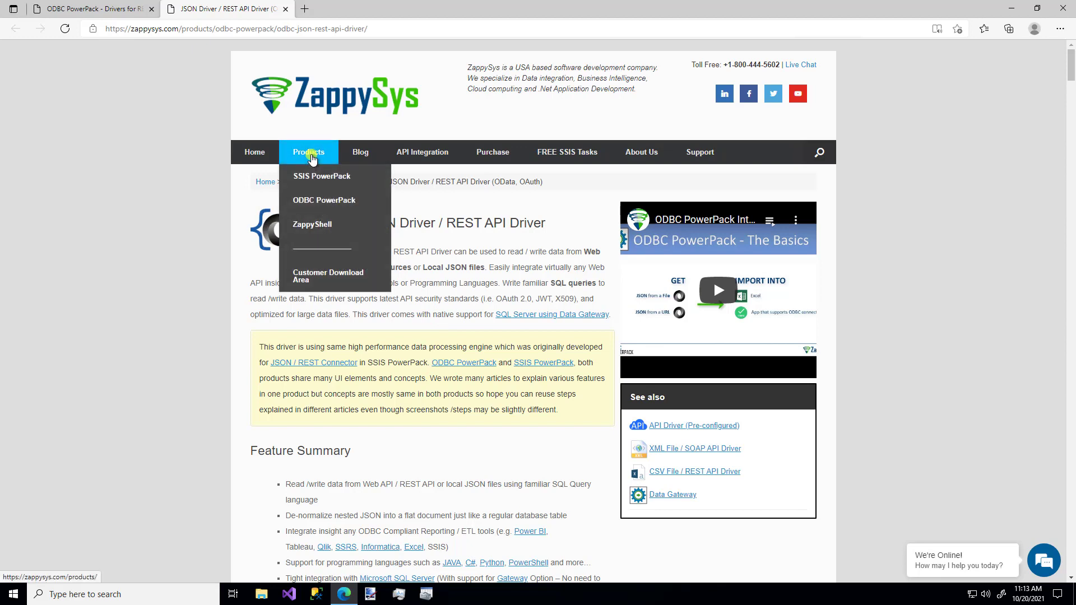
mouse_move(314, 203)
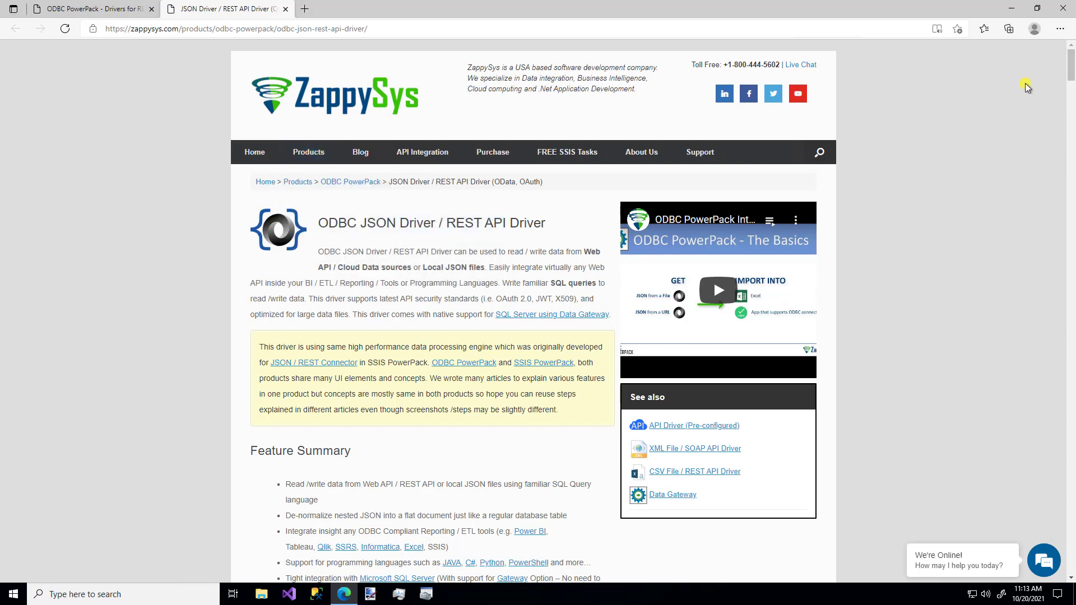
click(1063, 9)
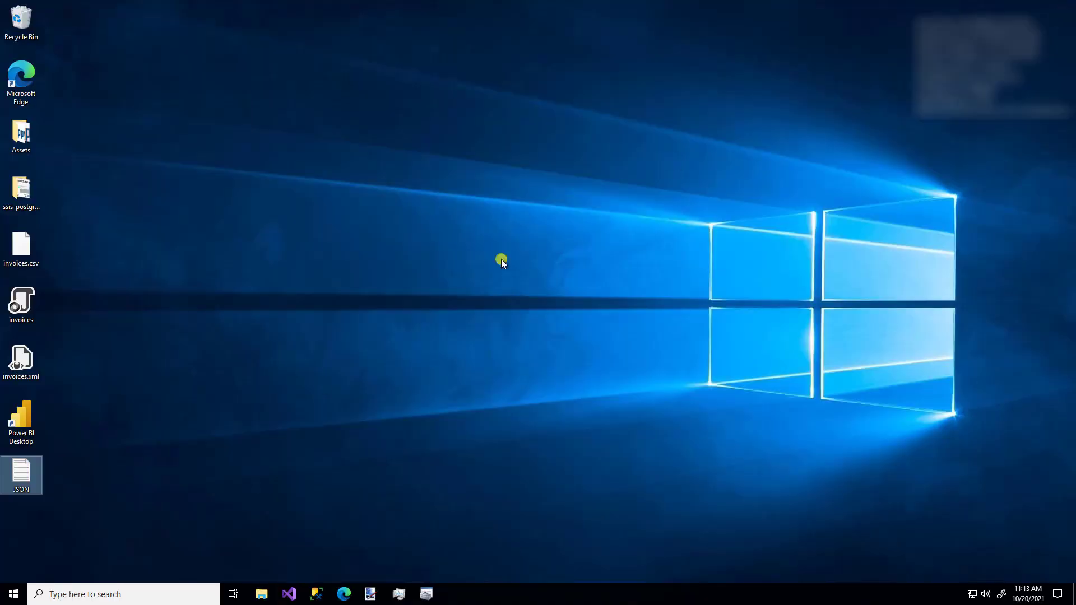
click(96, 593)
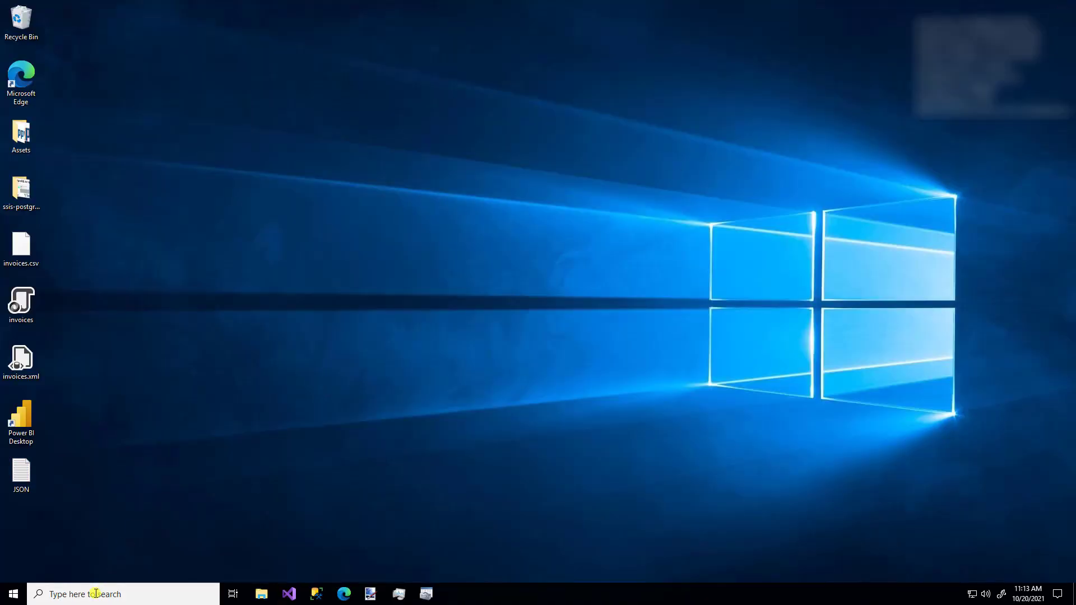
text(odbc)
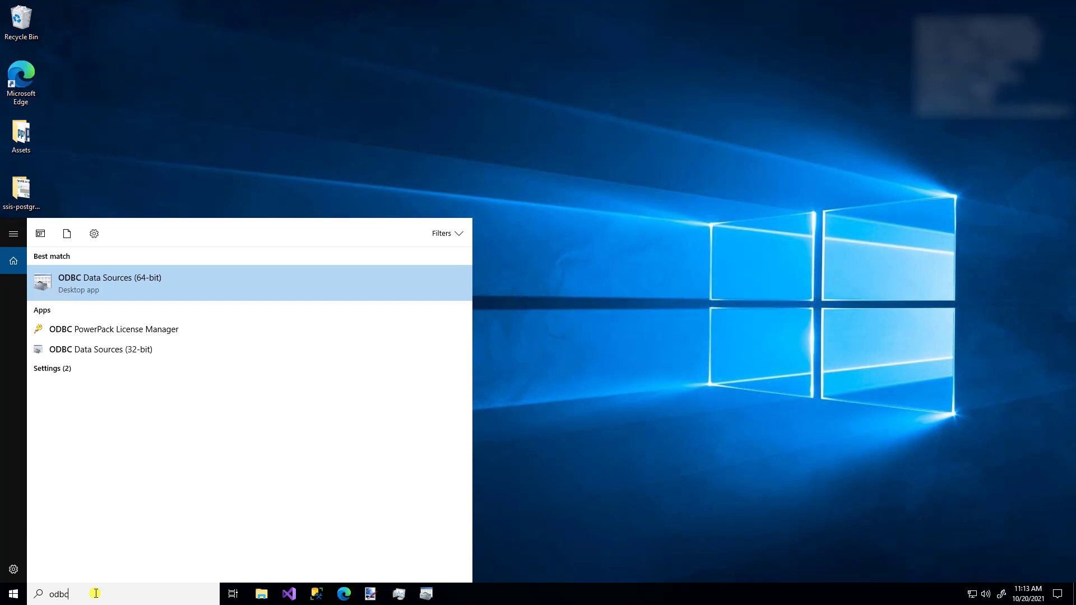
key(Return)
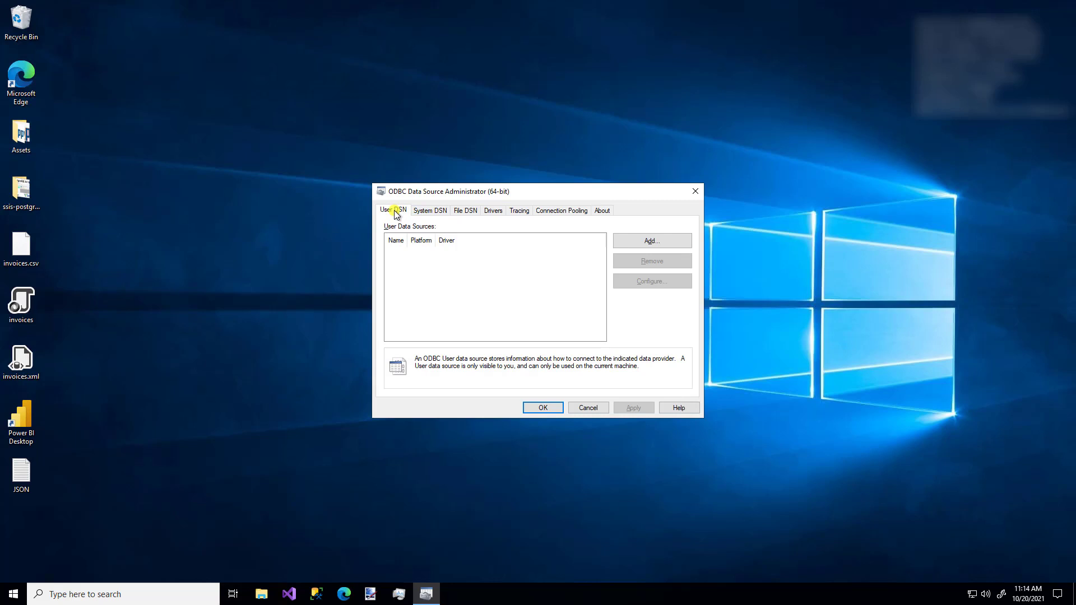
- Add a new user data source based on the ZappySys JSON Driver
click(651, 241)
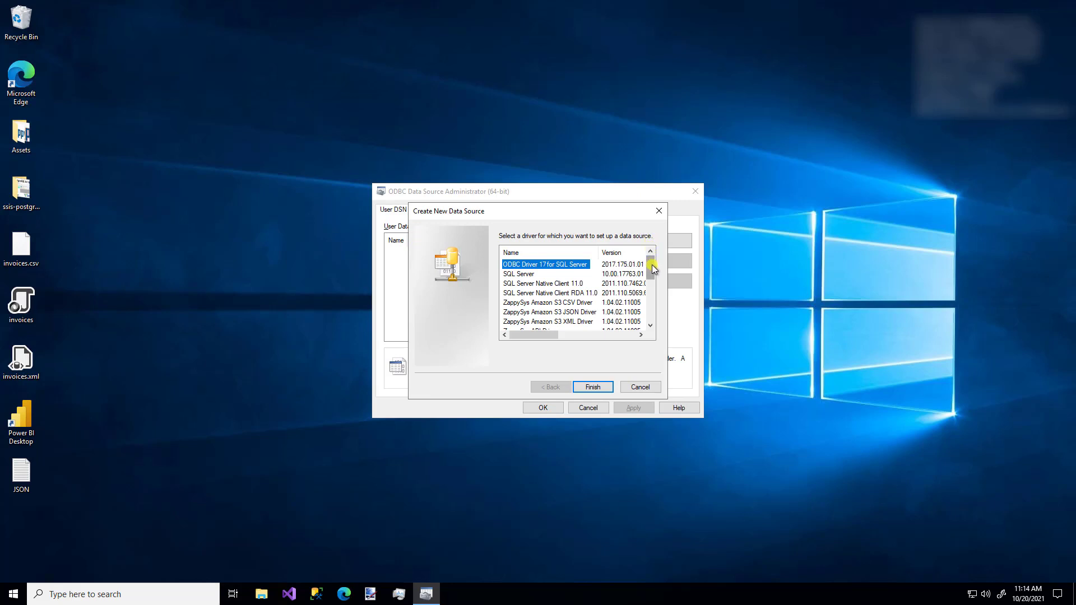
drag(652, 265, 645, 294)
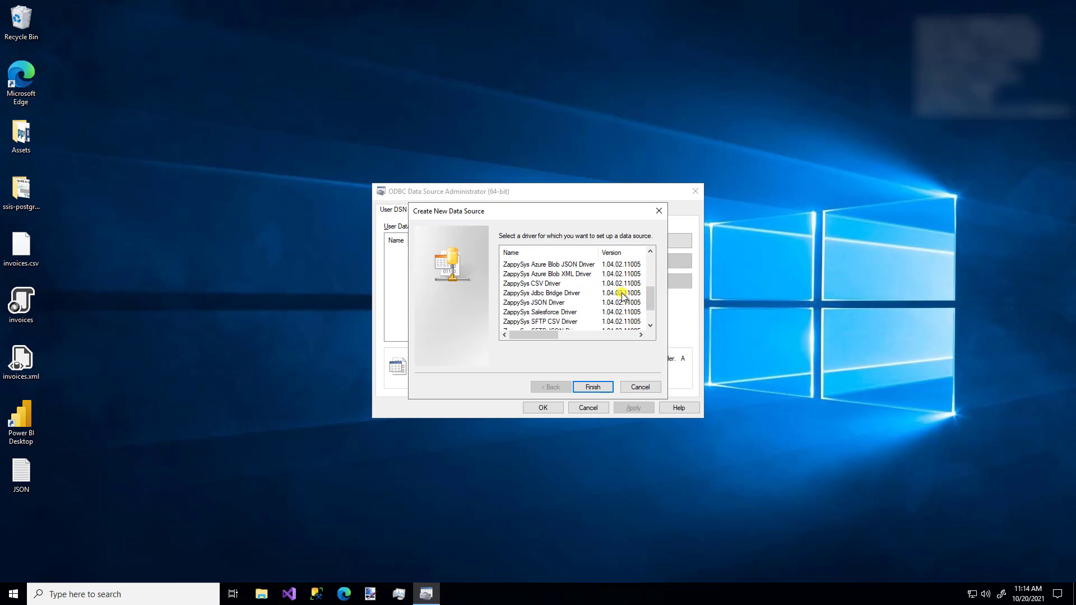
click(556, 304)
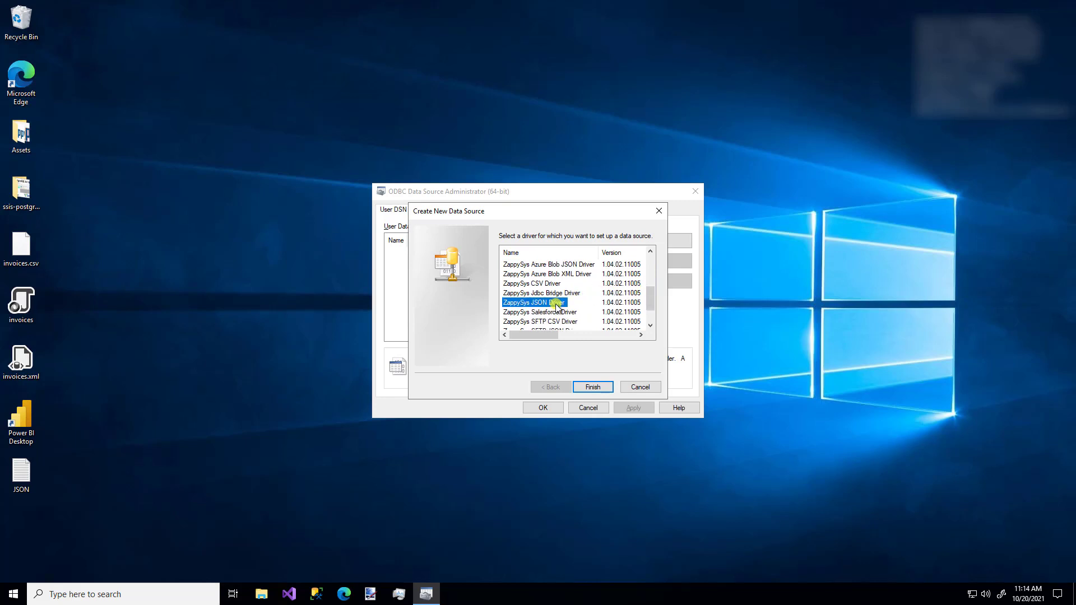
click(593, 387)
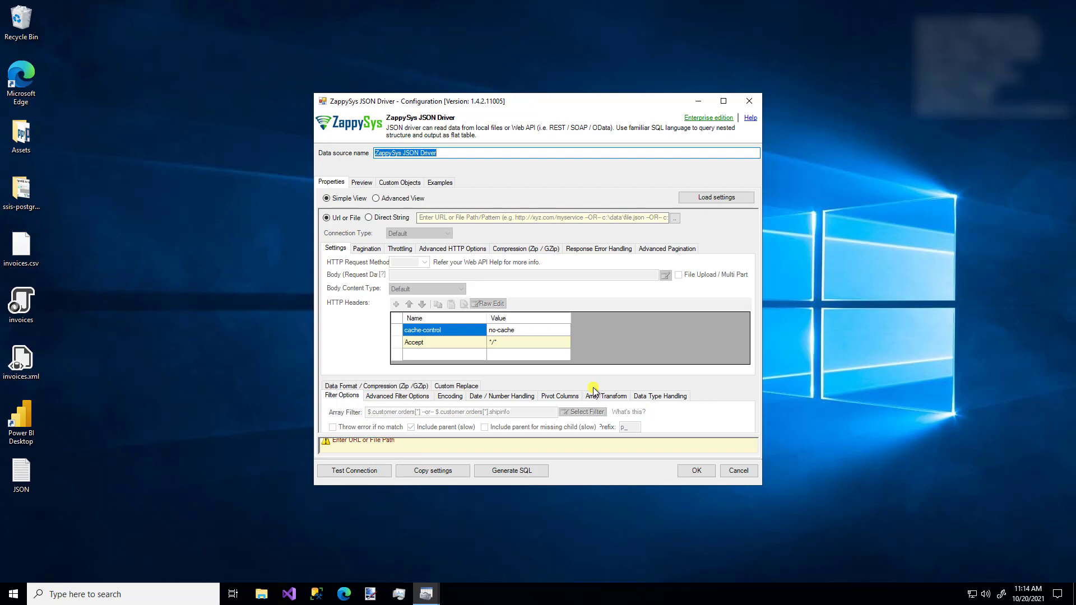
- Name the data source MyData
text(myD)
key(BackSpace)
key(BackSpace)
key(BackSpace)
text(MyDad)
key(BackSpace)
text(ta)
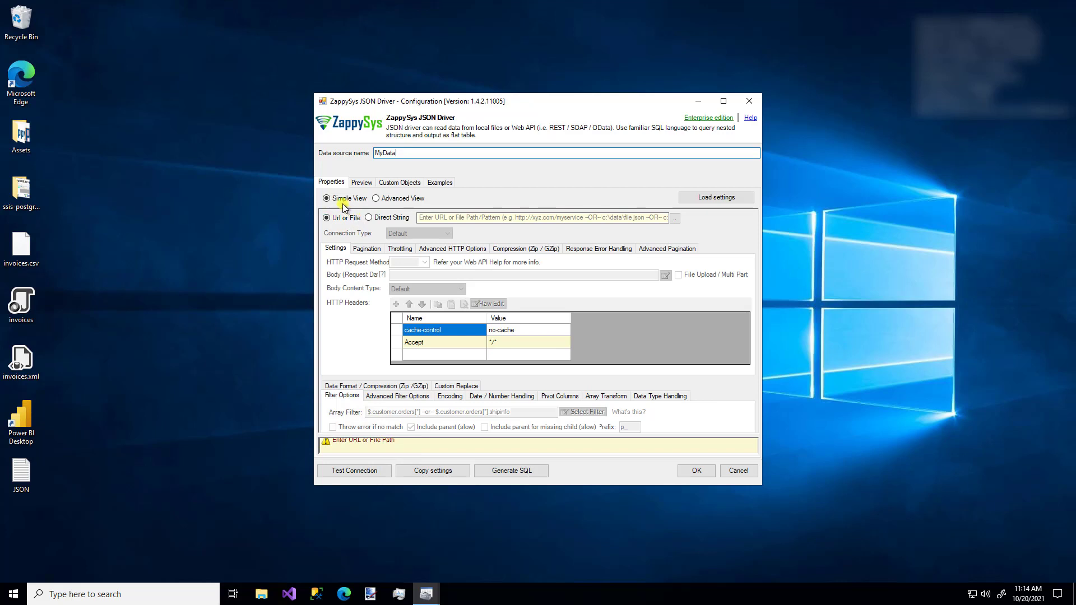
- Search the driver's advanced properties for Filter and return to the simple view
click(376, 198)
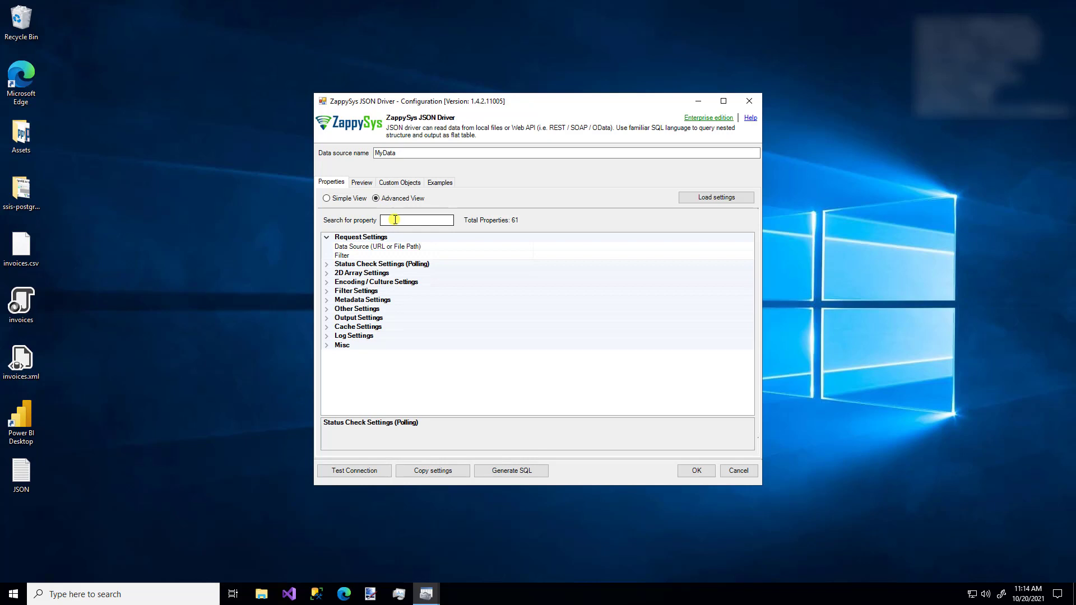
text(Filter)
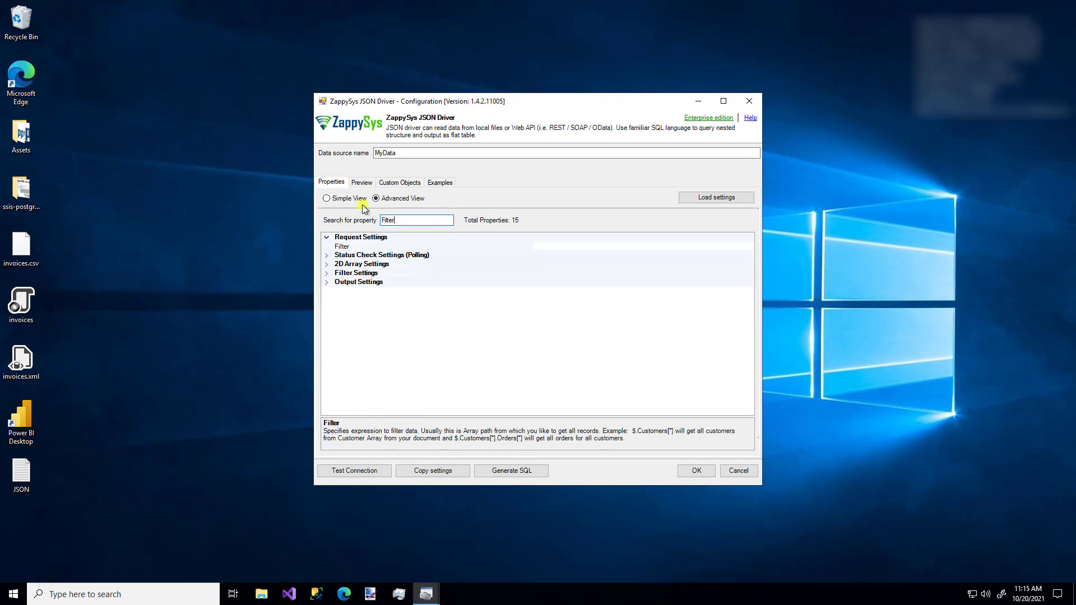
click(328, 199)
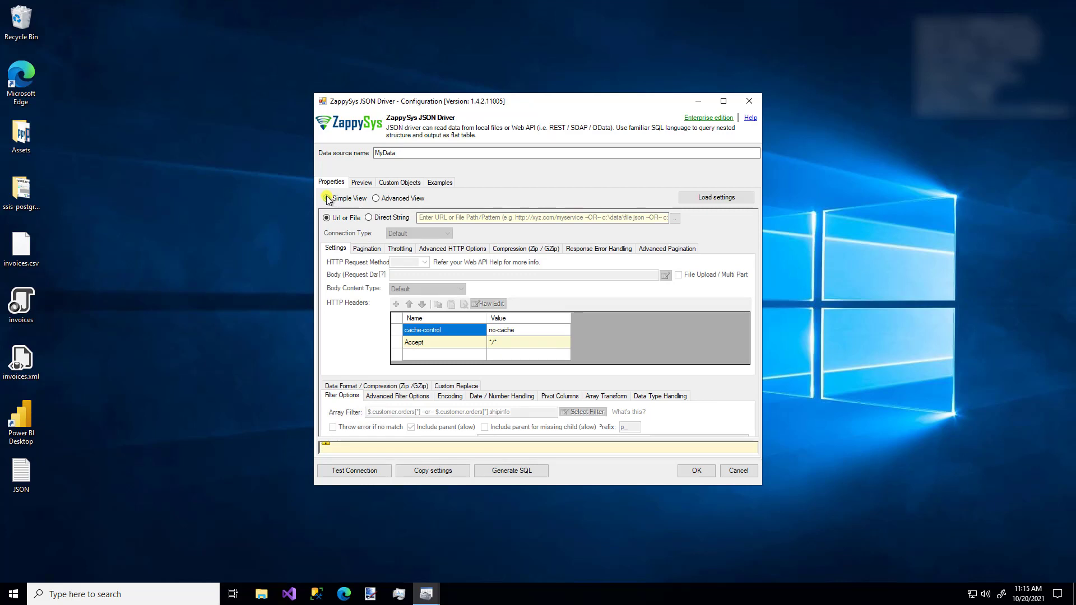
- Set the source path to the local file c:\data\large_file_10k.json and insert a * wildcard before its extension
click(454, 218)
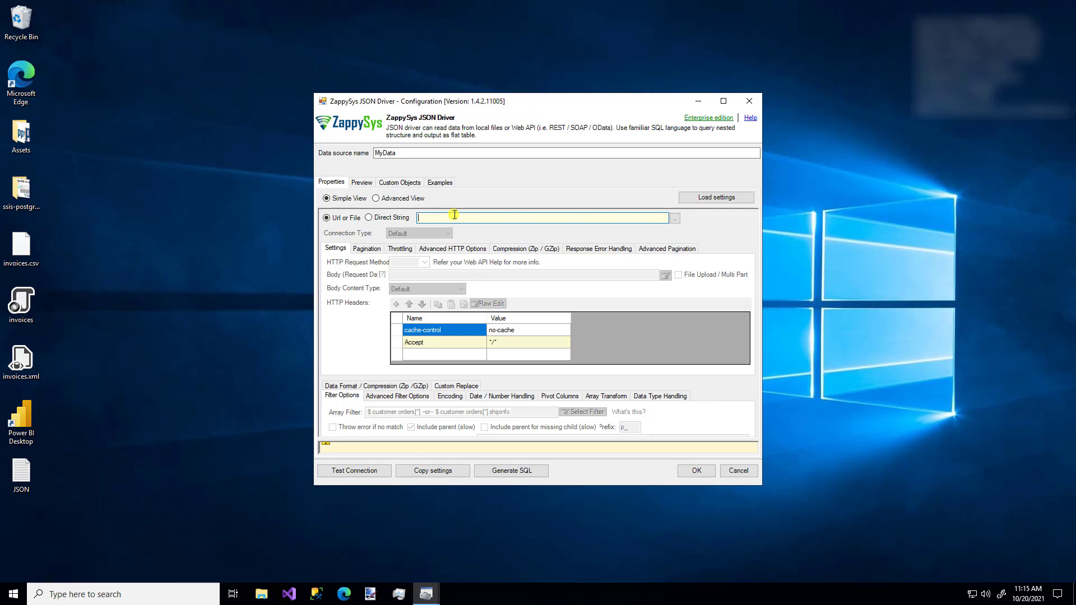
text(c:\d)
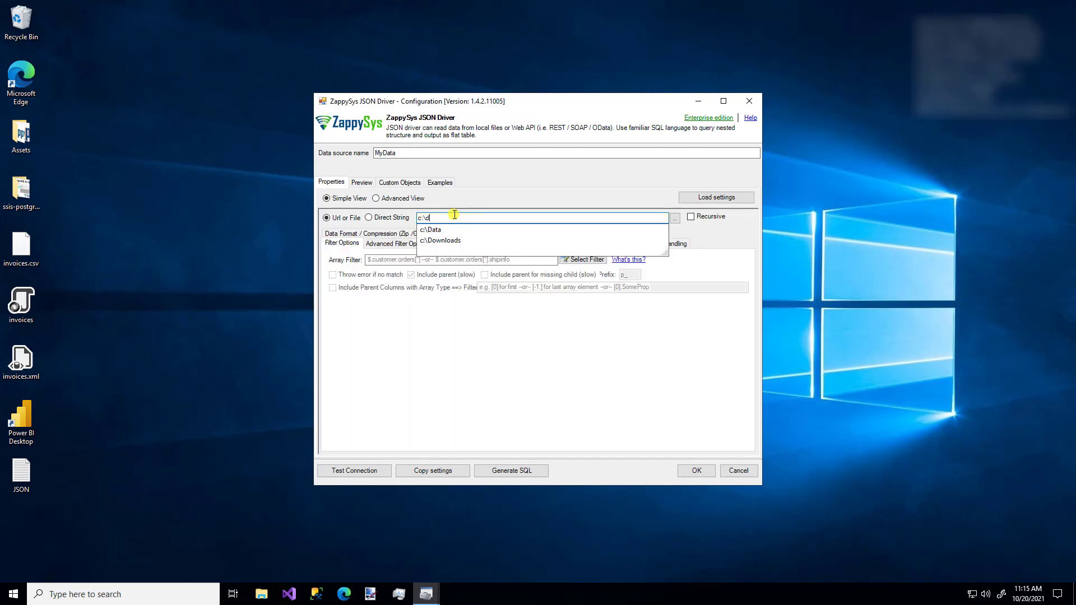
text(ata\)
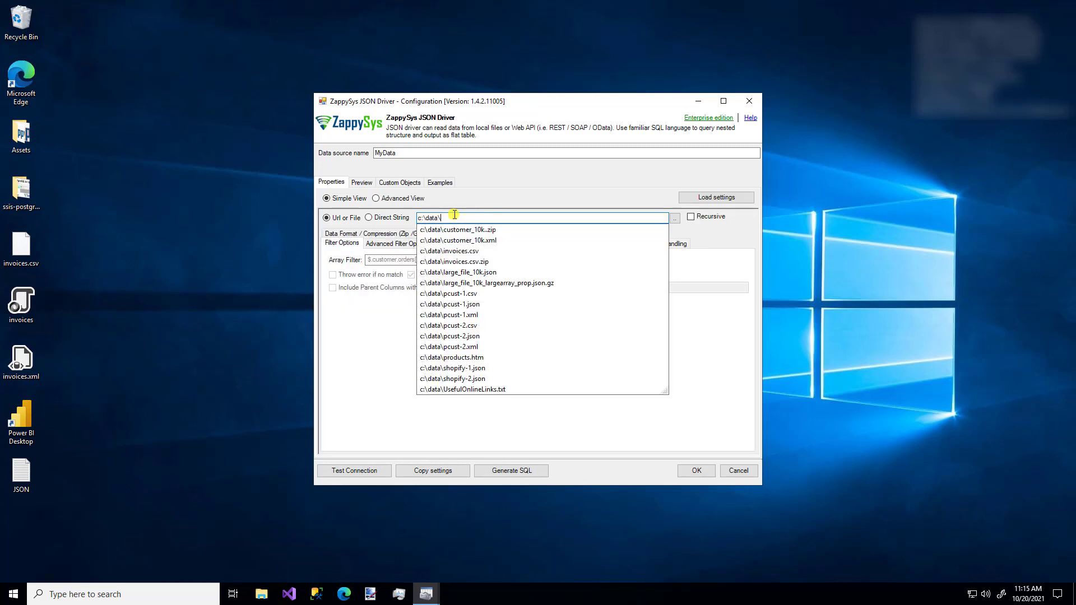
key(Down)
key(Down)
key(Down)
key(Down)
key(Down)
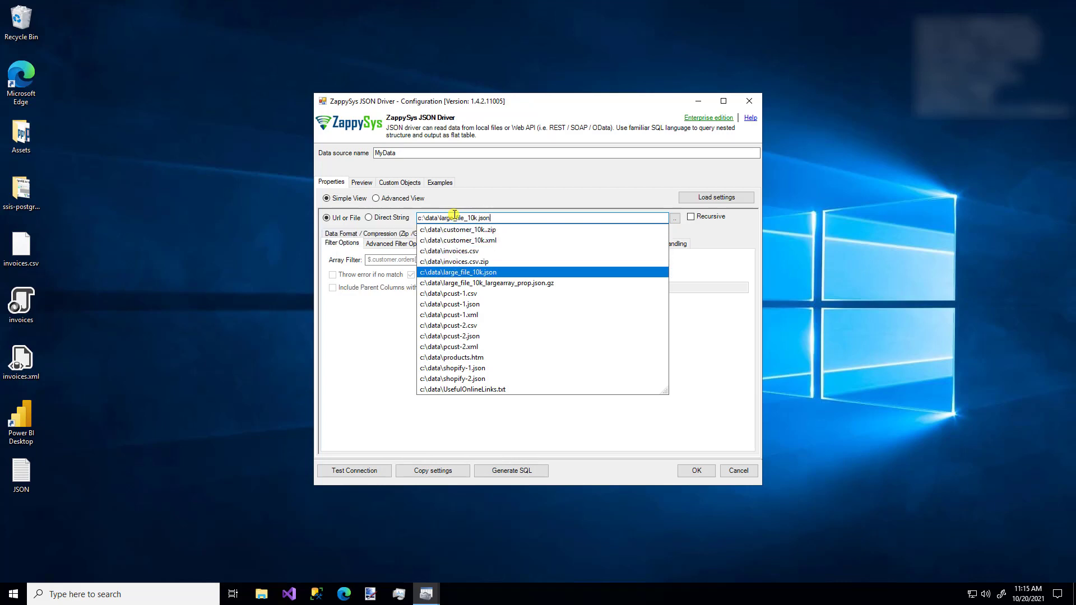
key(Return)
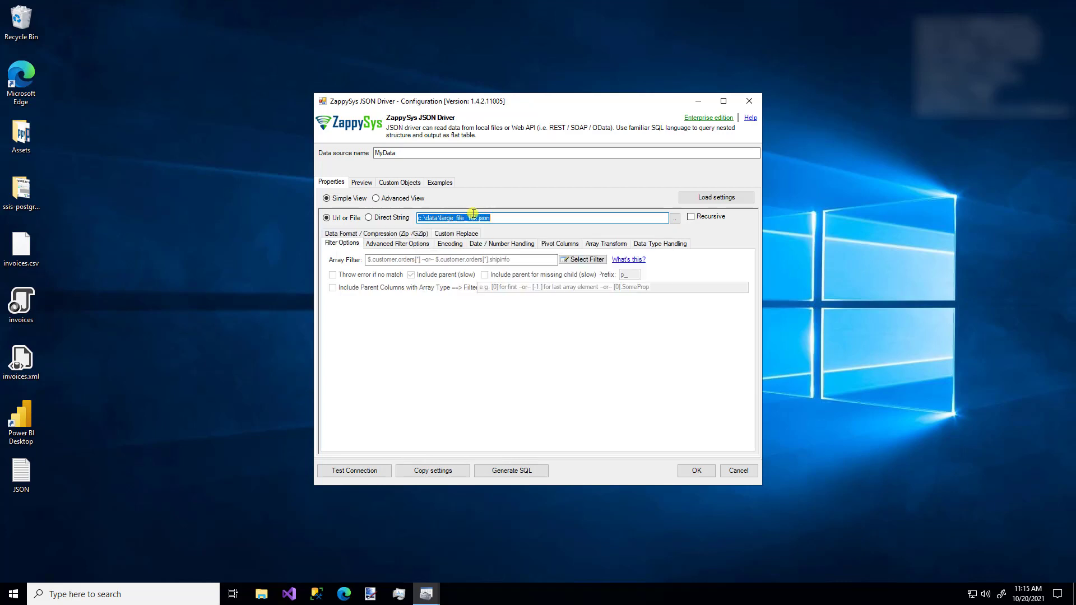
click(475, 217)
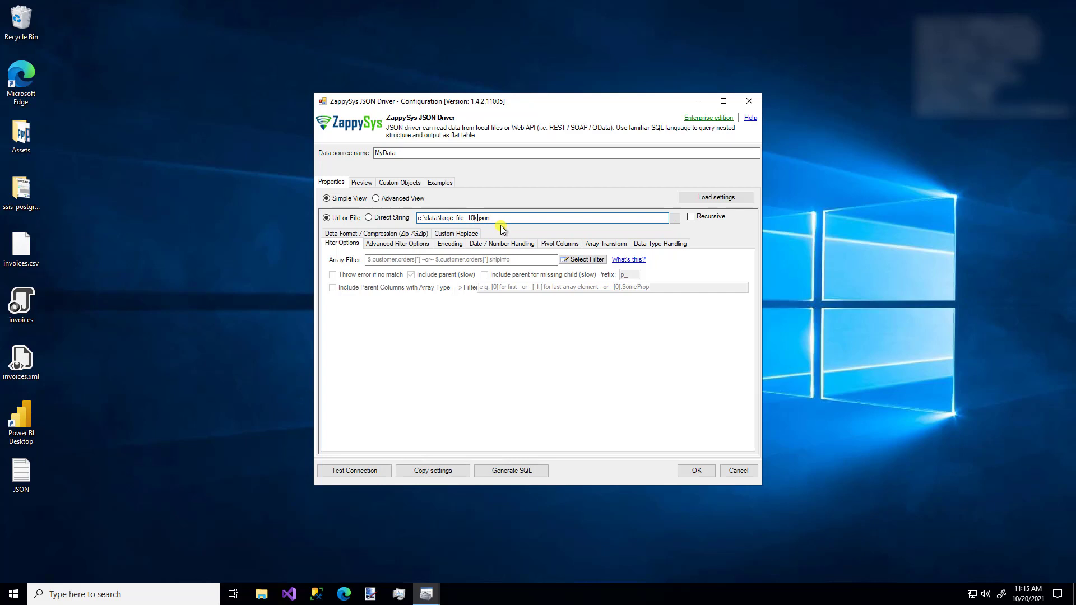
text(*)
double_click(496, 219)
key(BackSpace)
key(BackSpace)
key(BackSpace)
key(BackSpace)
key(BackSpace)
key(BackSpace)
key(BackSpace)
key(BackSpace)
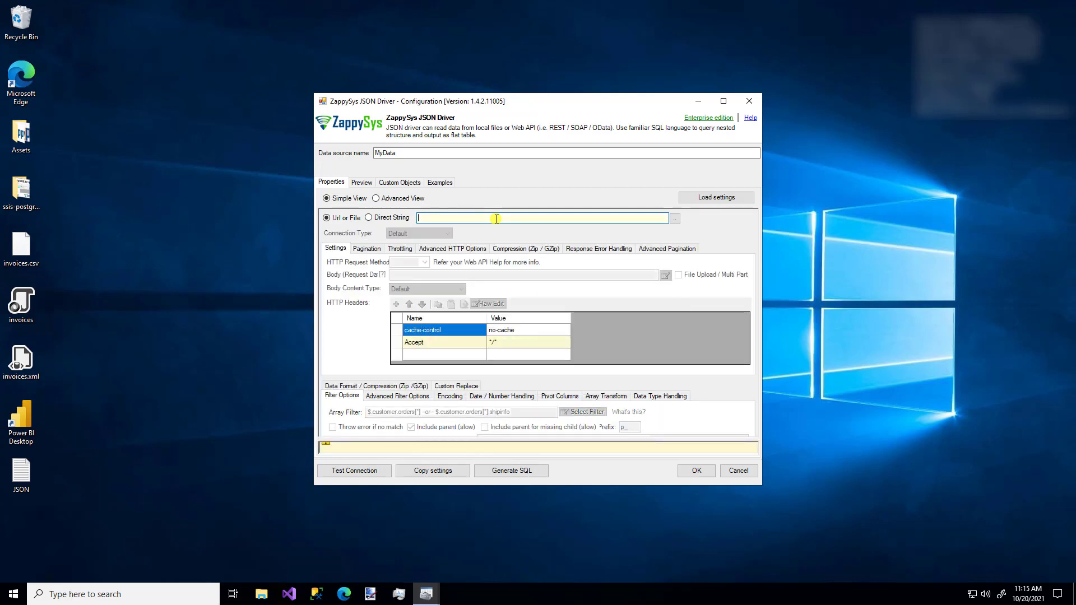
text(https://services.odata.org/V3/Northwind/Northwind.svc/Customers?$format=json)
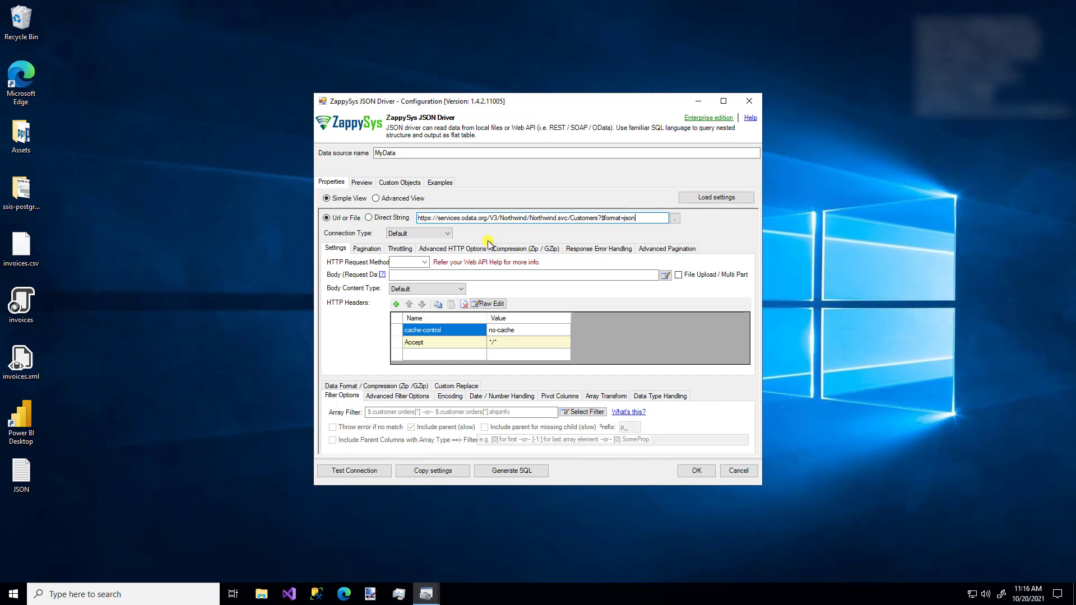
- Switch the connection type to HTTP, try the Dynamic Token - Two Step Auth credentials type, and cancel the HTTP settings
click(450, 235)
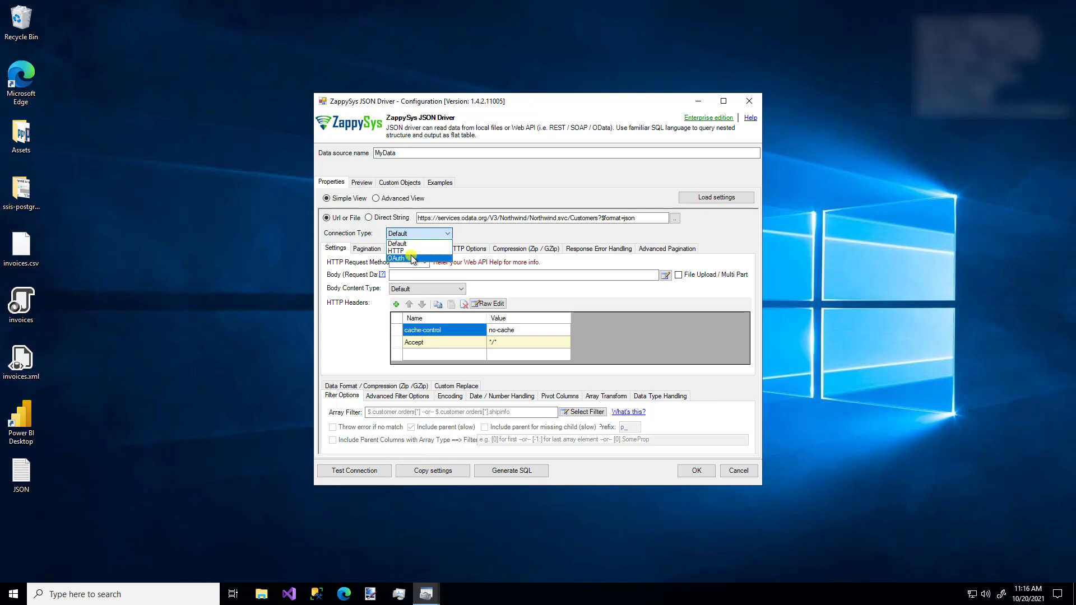
click(410, 251)
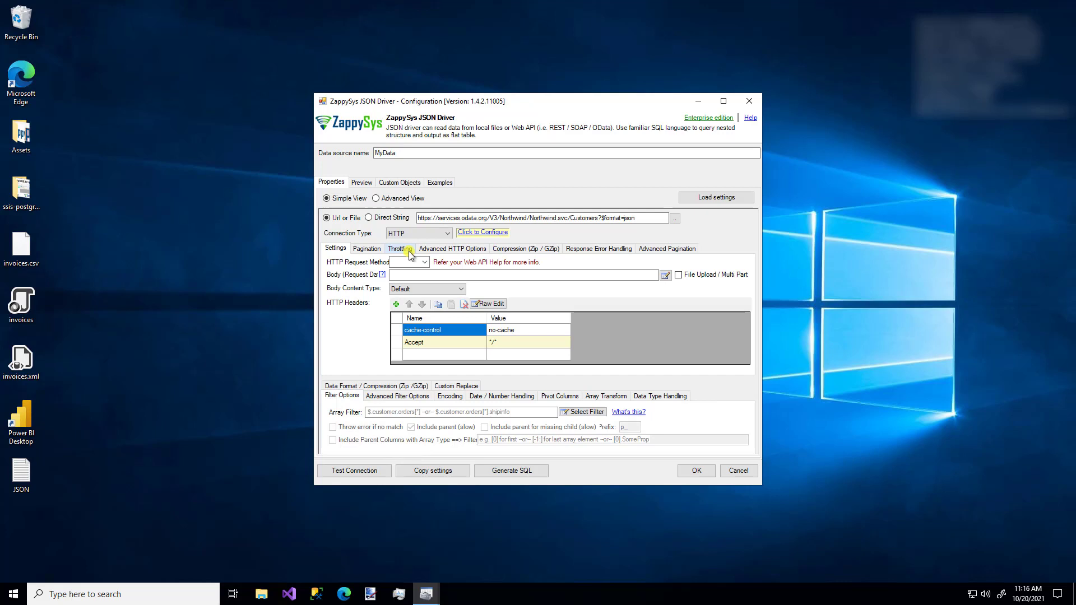
click(483, 234)
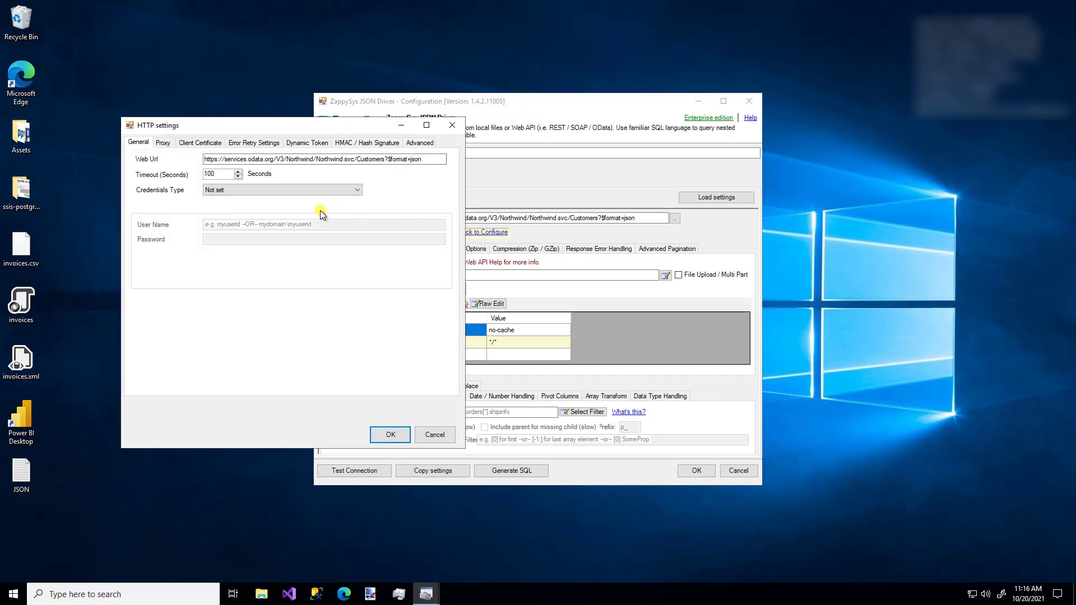
click(295, 191)
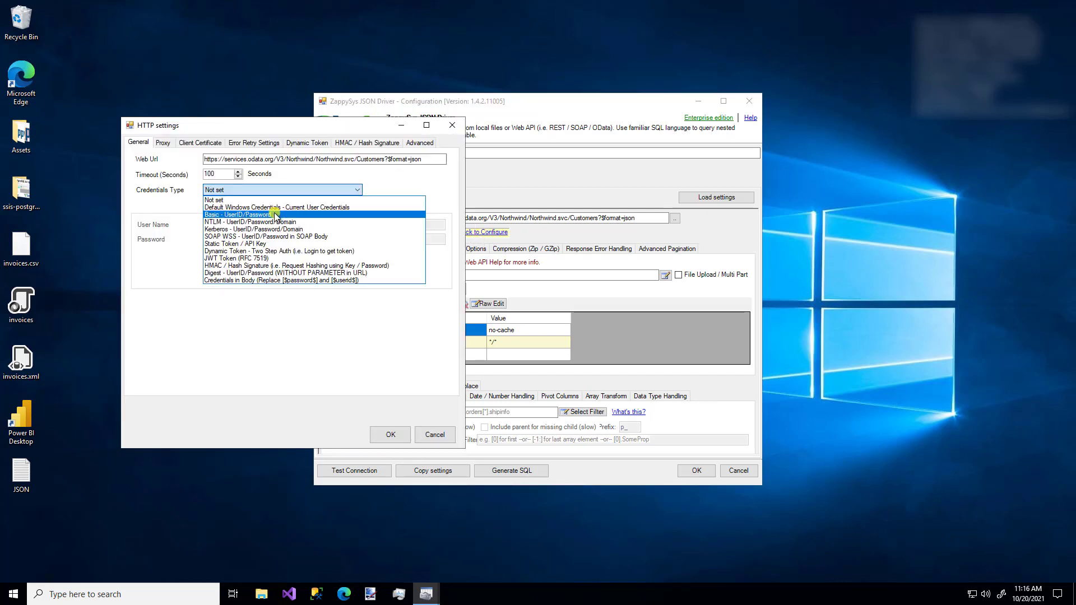
click(264, 252)
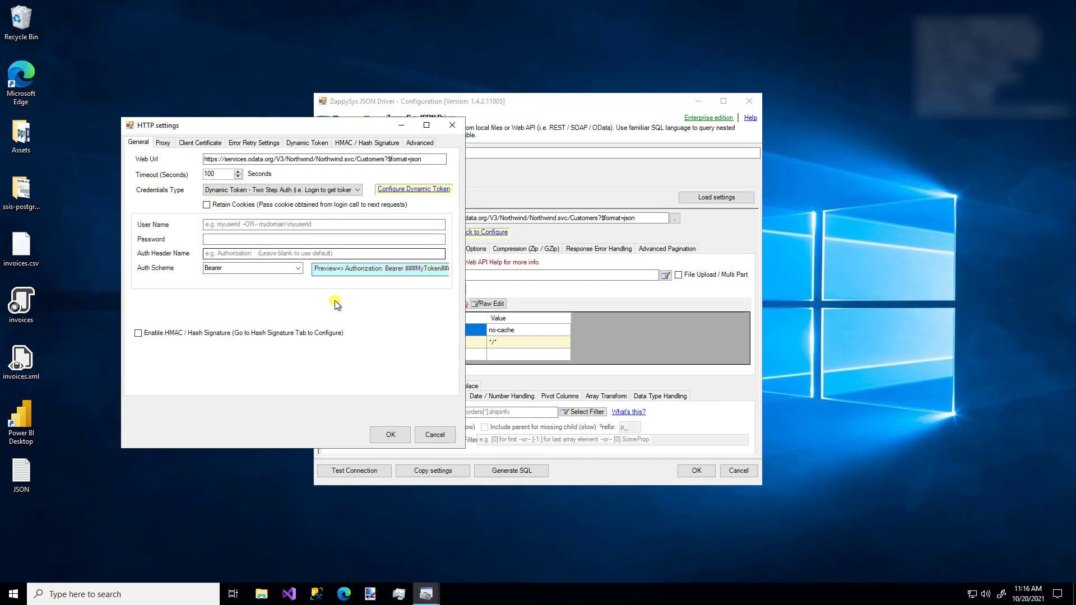
click(435, 436)
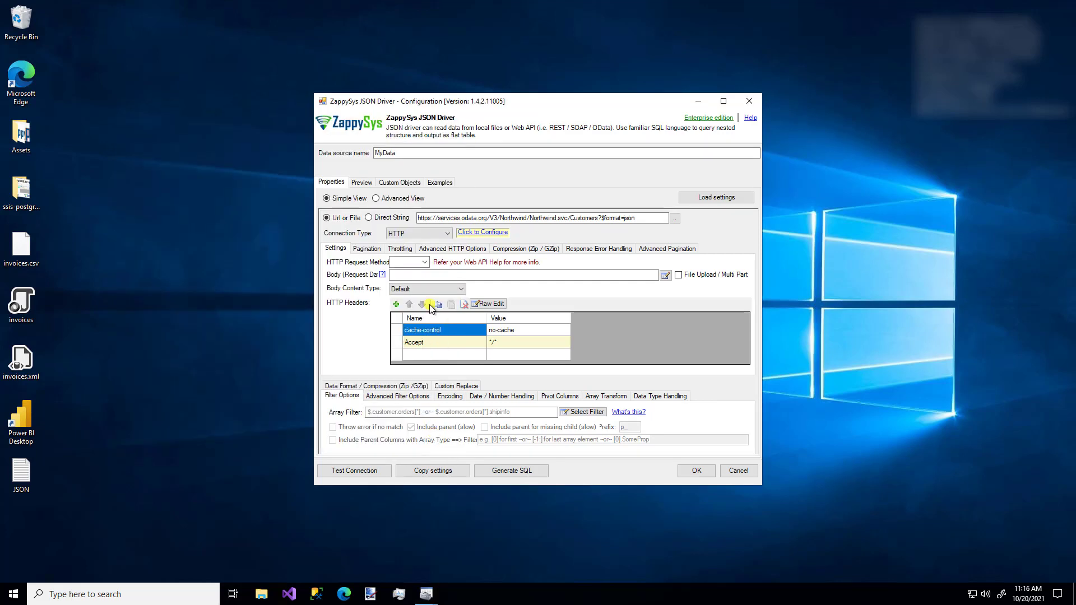
- Switch the connection type to OAuth, view its settings without saving, and set the connection type back to Default
click(419, 235)
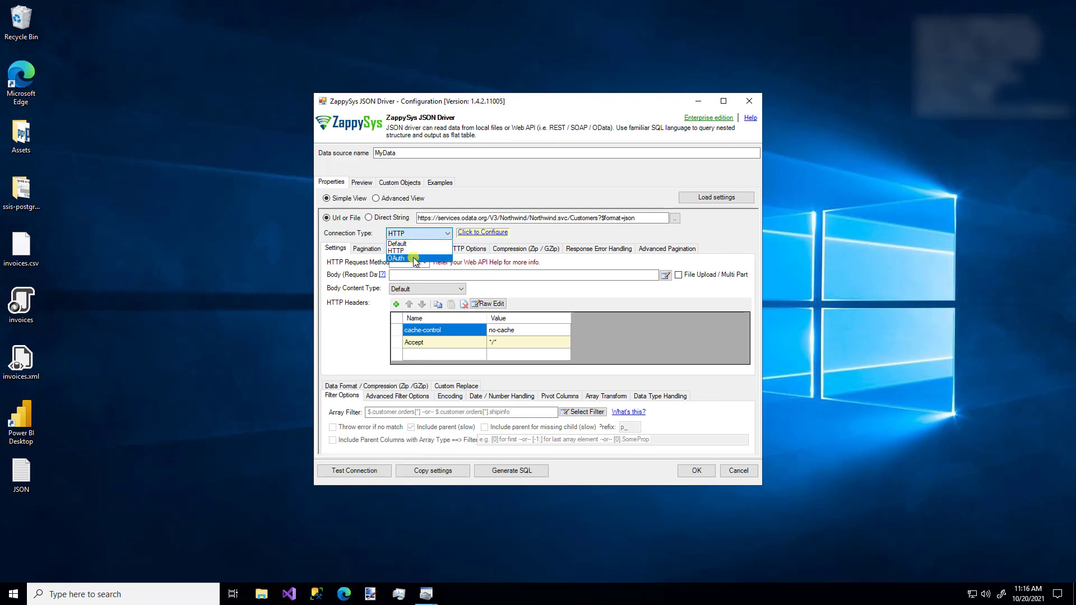
click(415, 259)
click(469, 233)
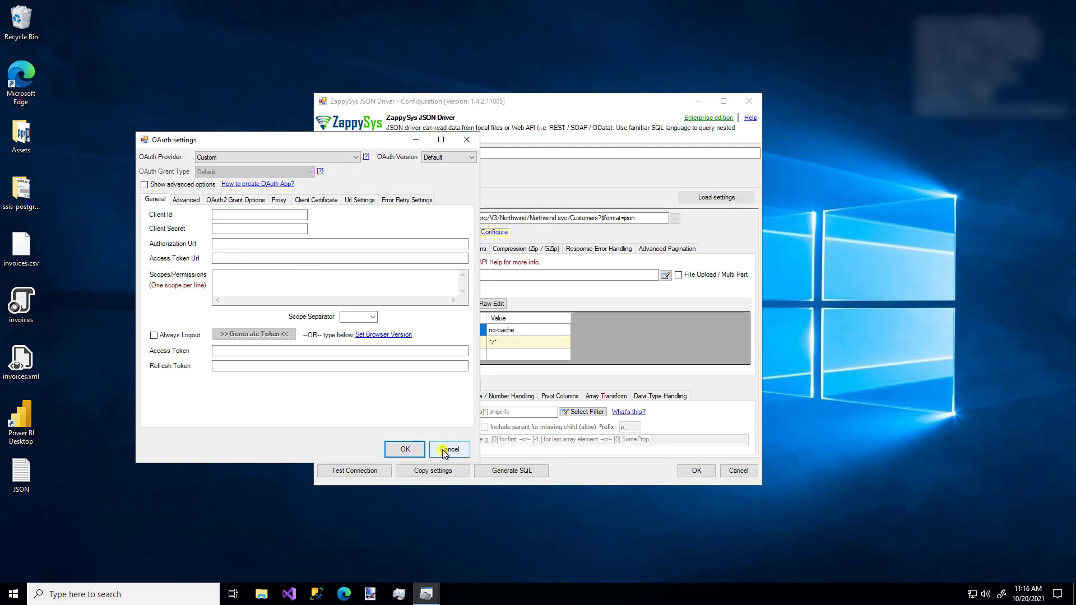
click(444, 452)
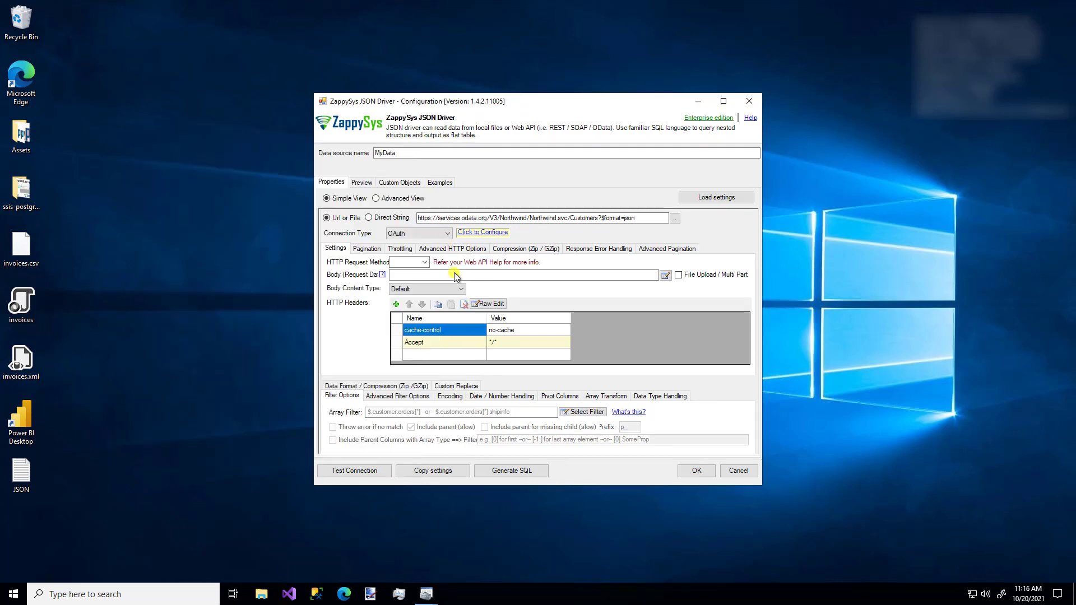
click(414, 234)
click(404, 244)
- Try GET as the HTTP request method and change it to POST
click(425, 262)
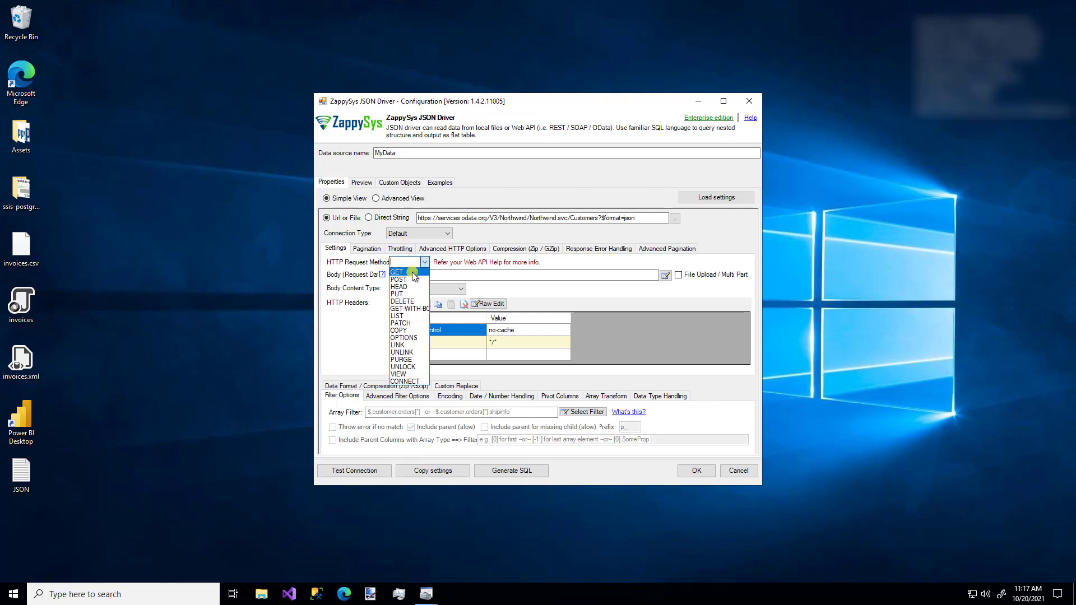
click(412, 272)
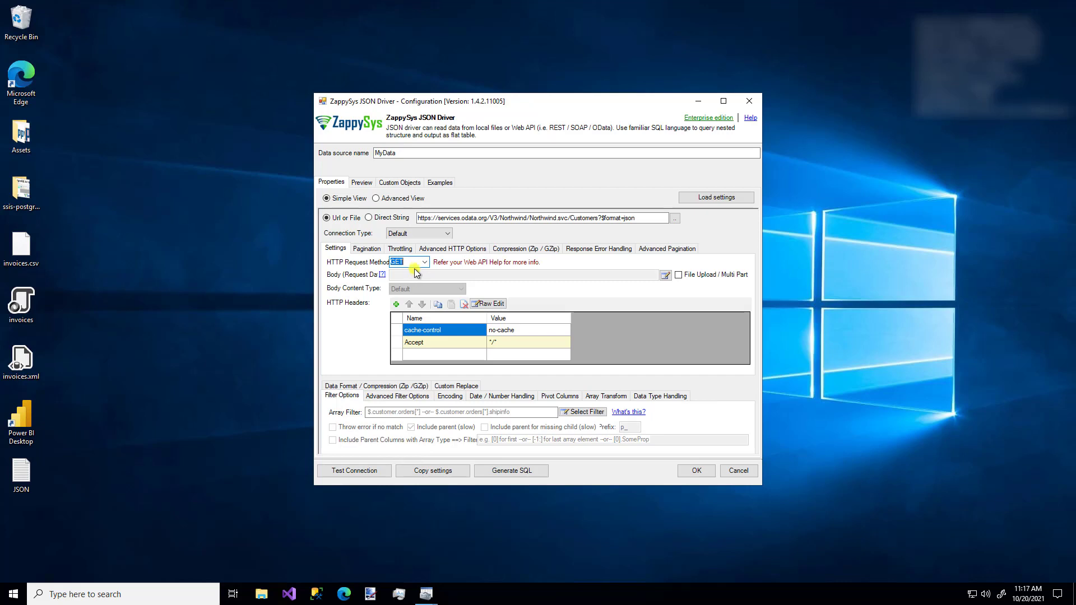
click(426, 262)
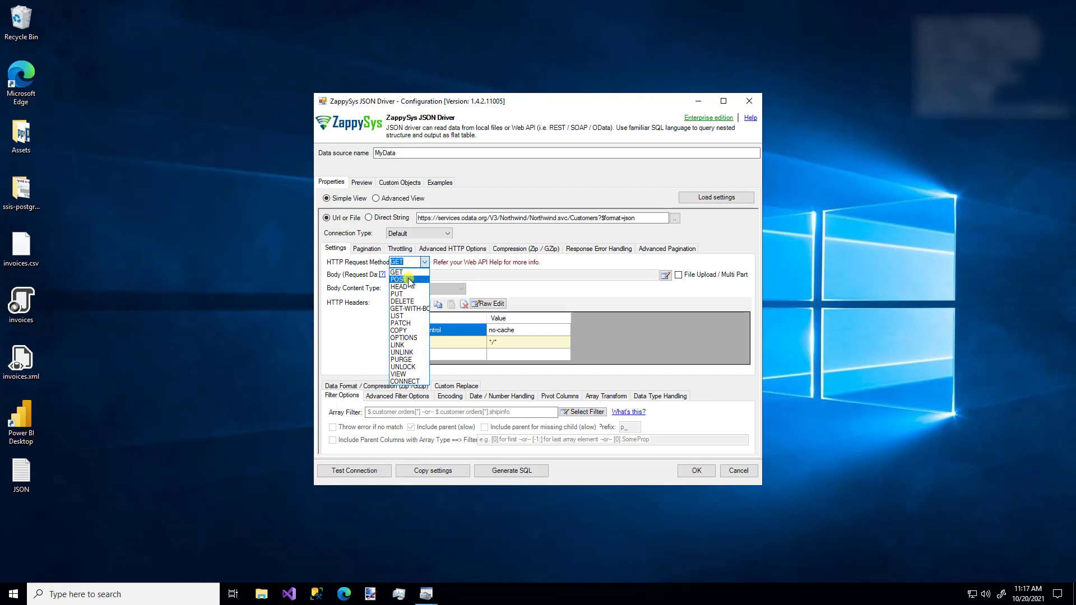
click(409, 280)
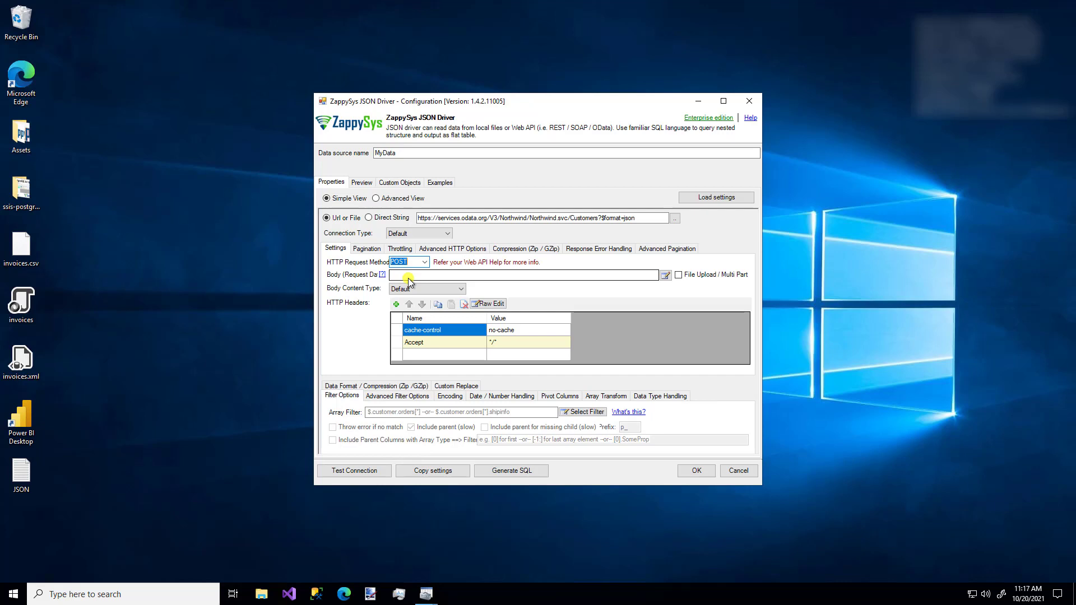
- View the request body editor and the raw HTTP headers editor, closing each without changes
click(665, 278)
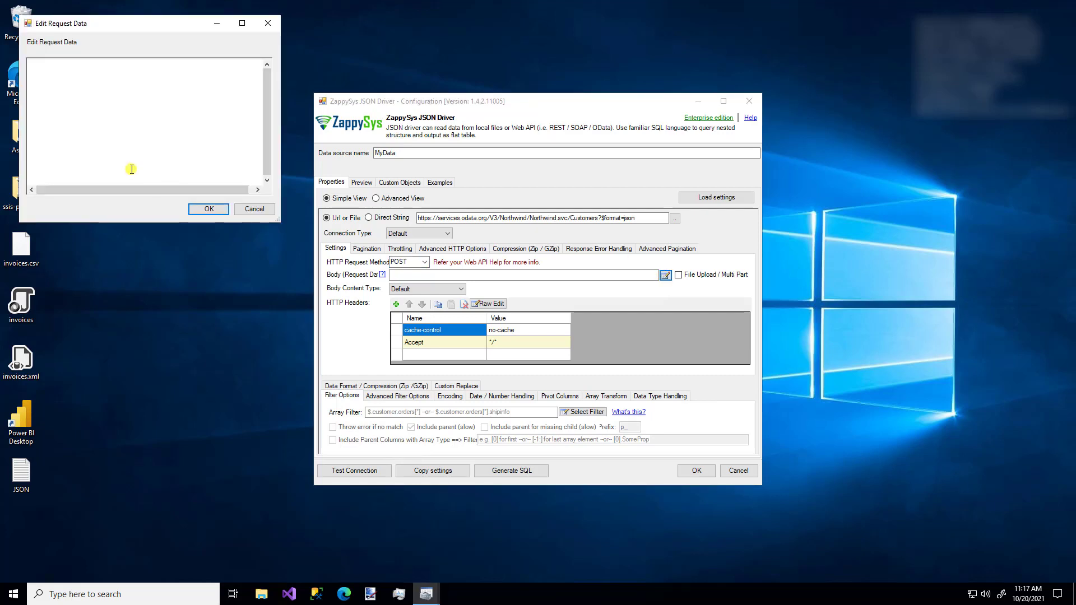
click(256, 209)
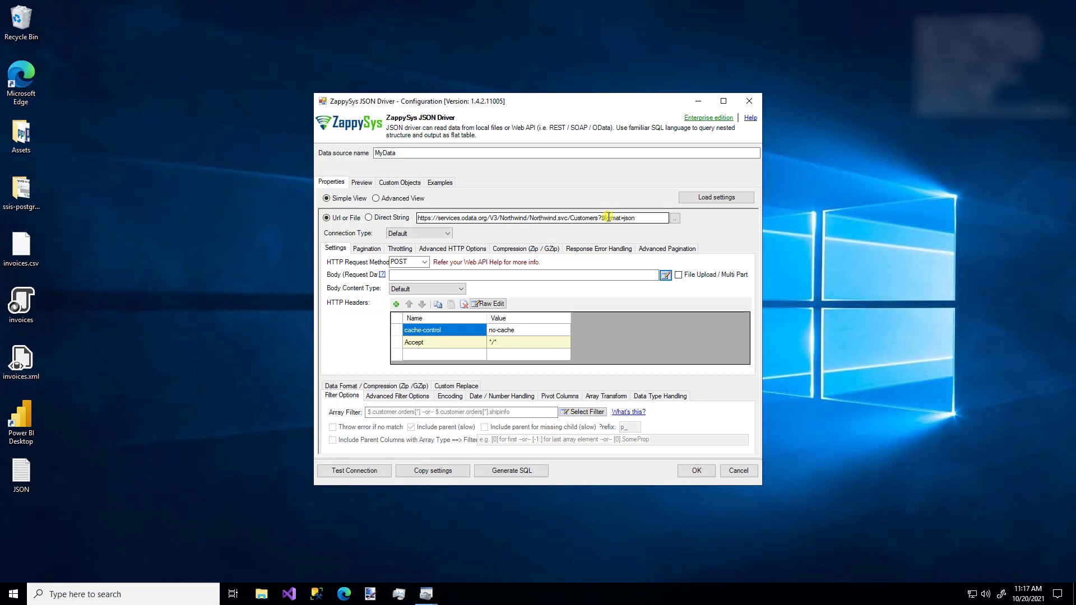
click(487, 304)
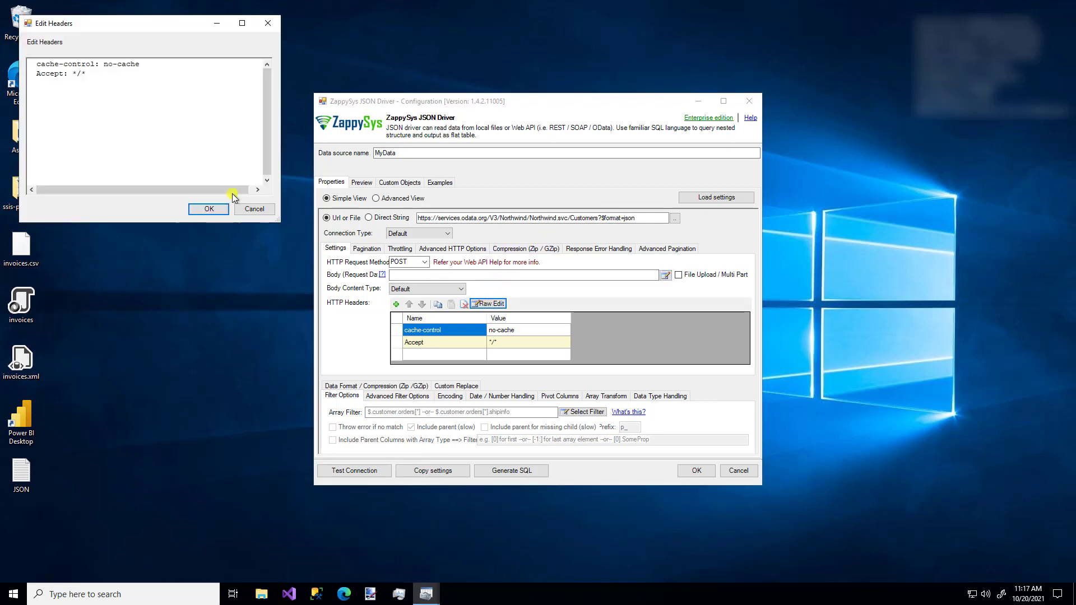
click(253, 210)
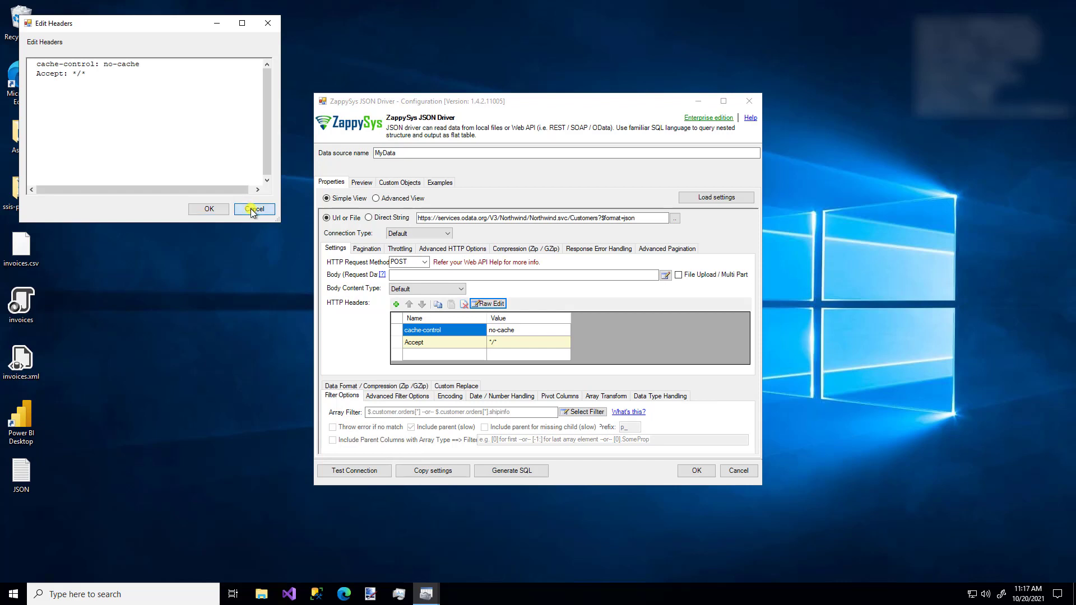
- Set the HTTP request method to GET and choose the value array as the array filter, $.value[*]
click(424, 263)
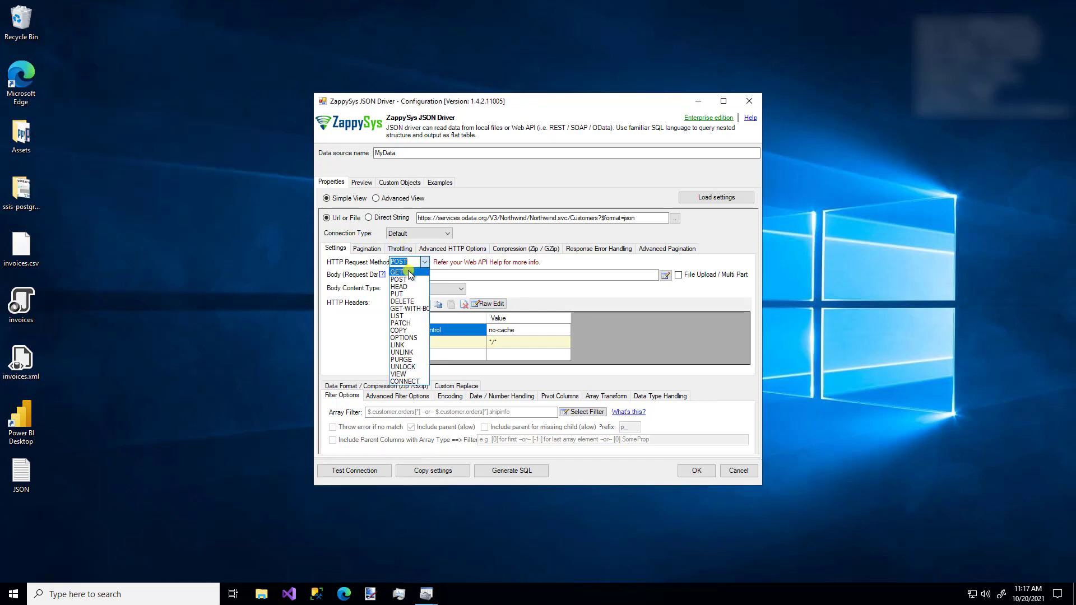
click(398, 272)
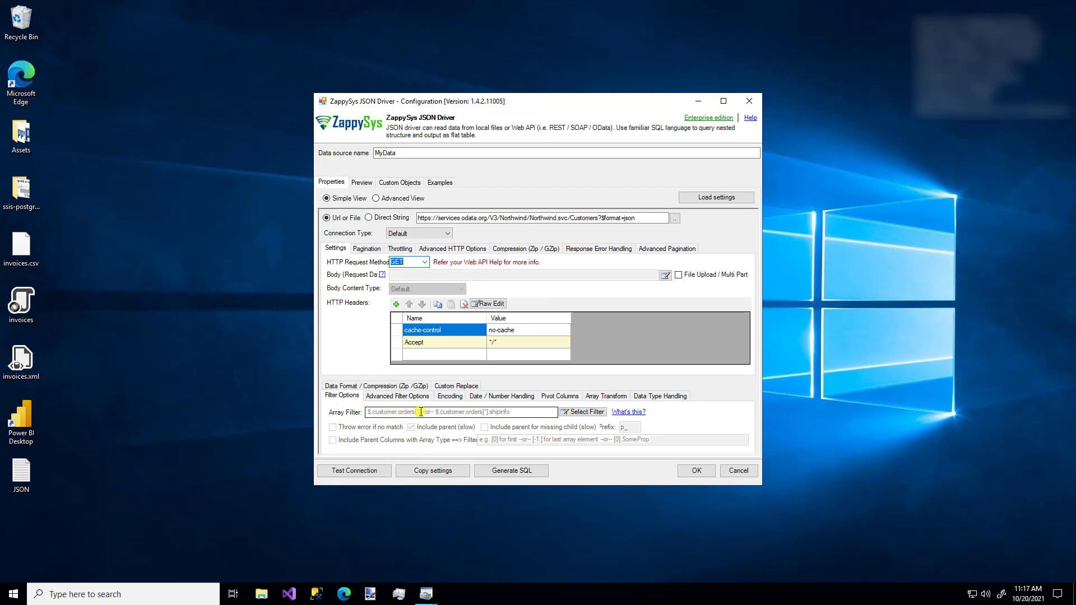
click(579, 413)
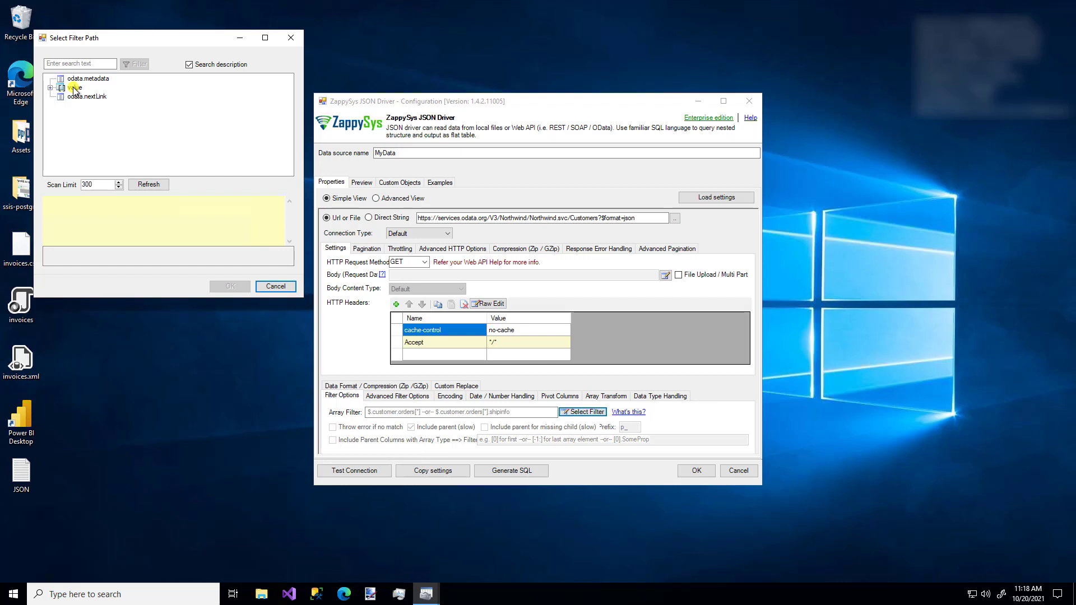
click(50, 88)
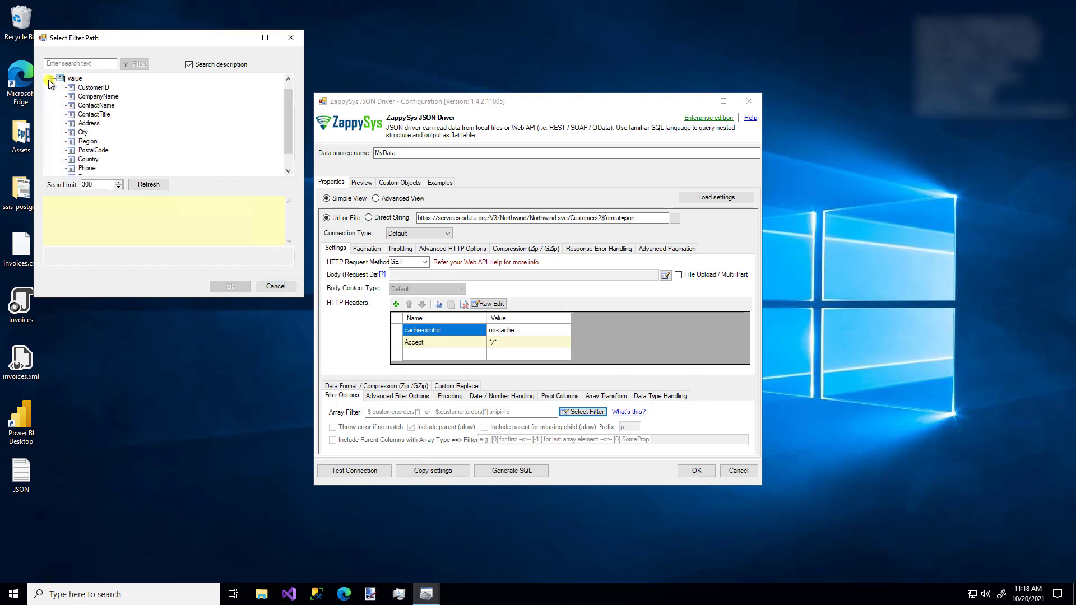
click(50, 80)
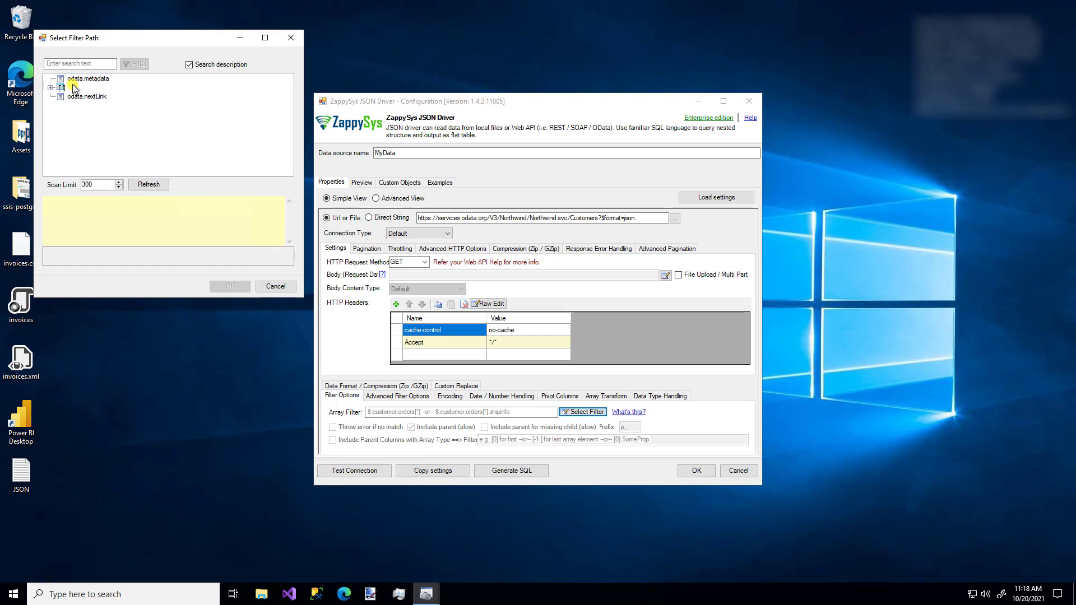
click(73, 88)
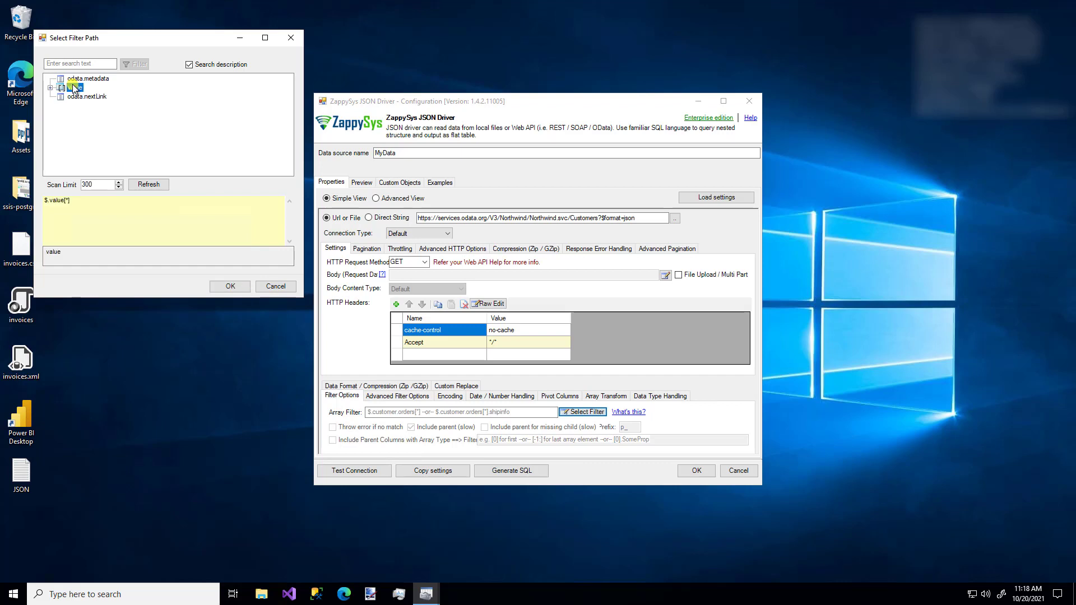
click(230, 287)
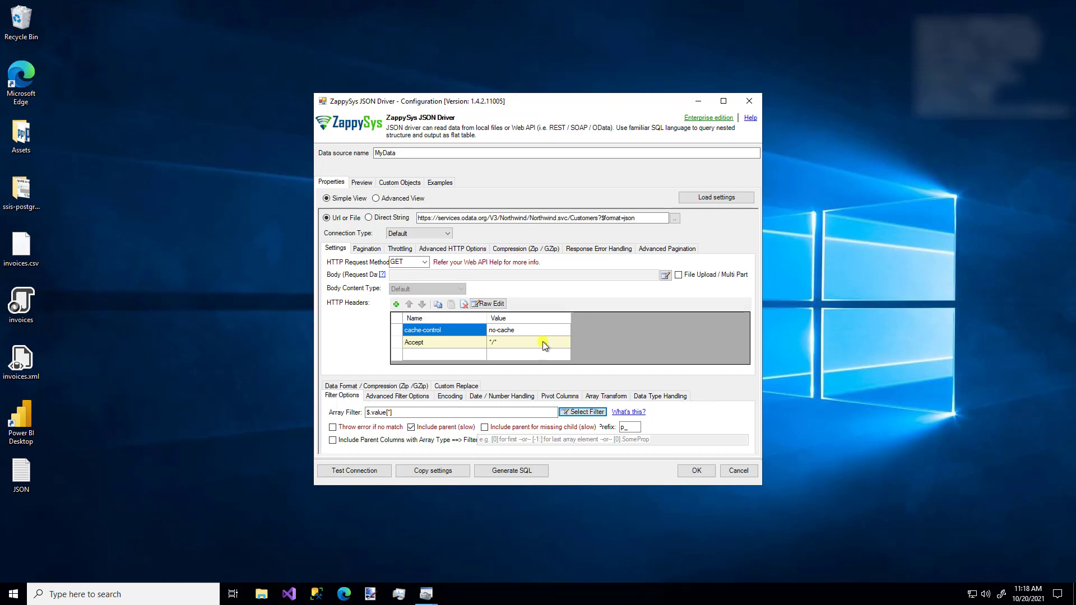
- Test the data source connection, then view the generated SQL with passwords and tokens included and close it
click(359, 474)
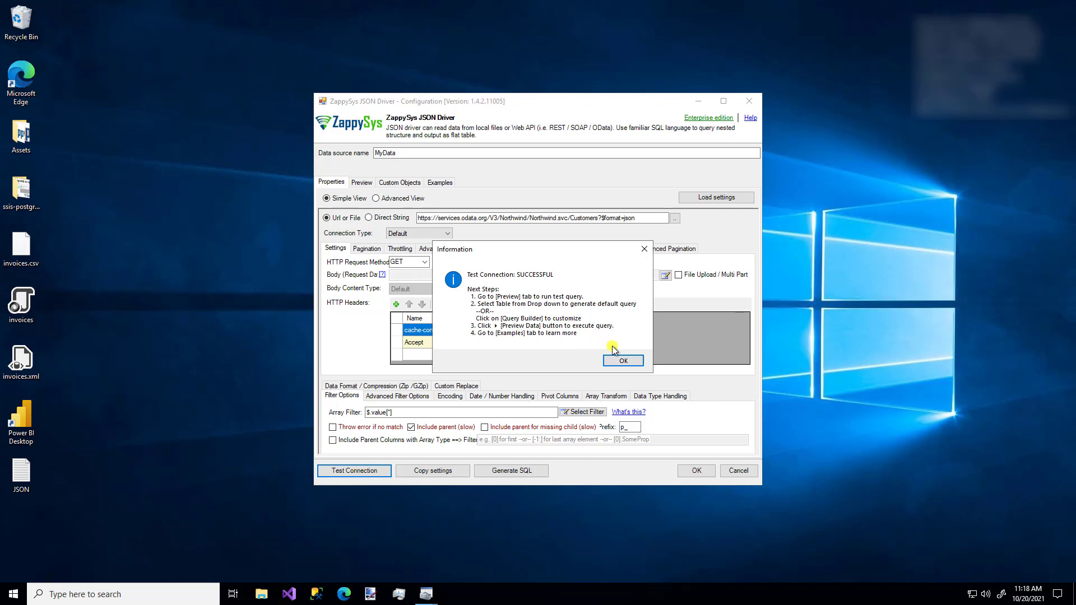
click(626, 361)
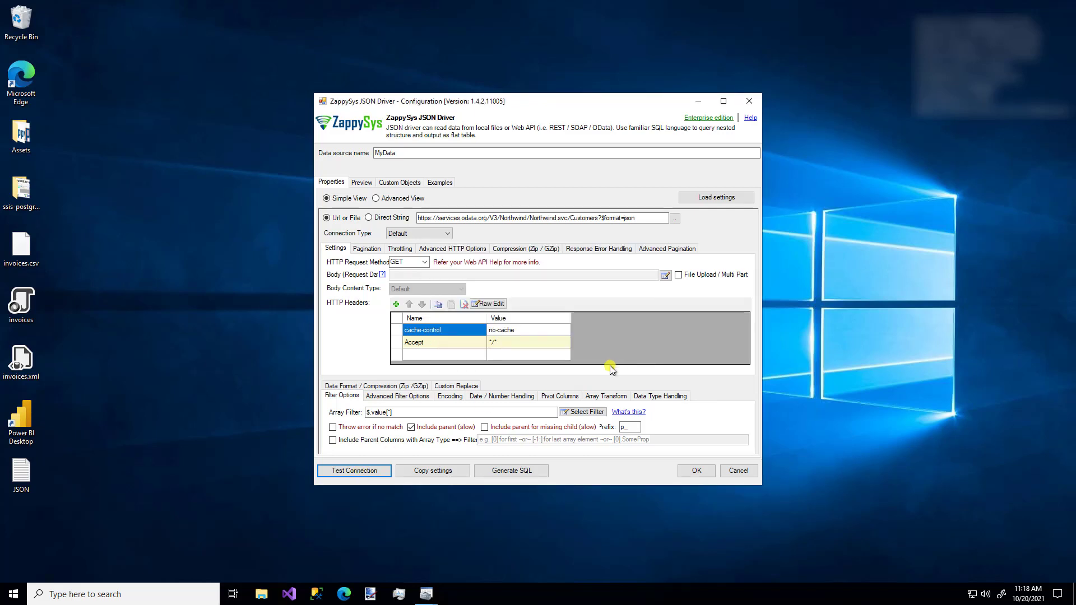
click(527, 472)
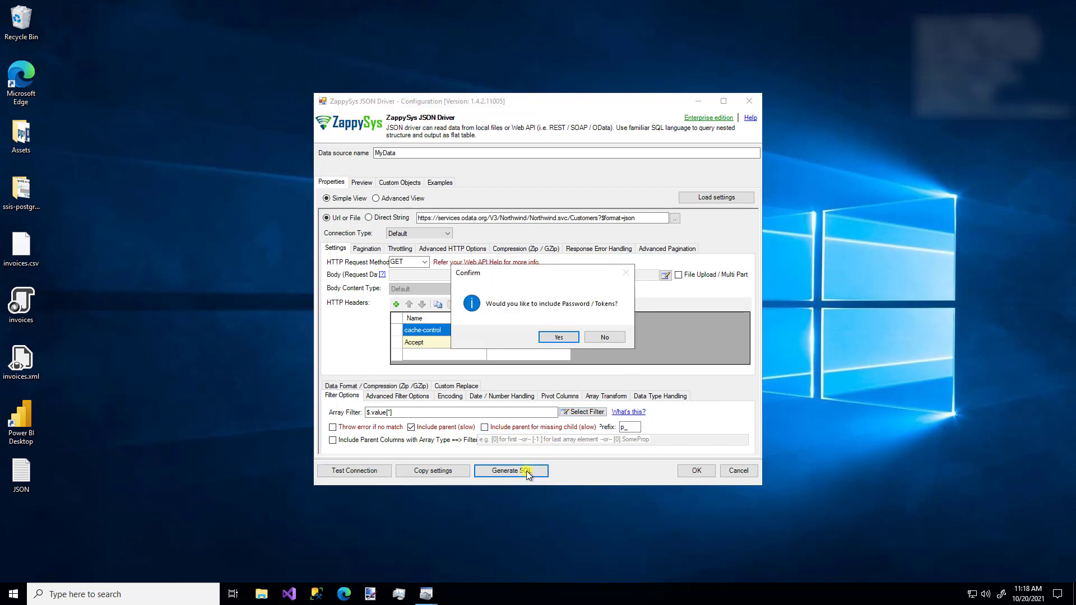
click(560, 339)
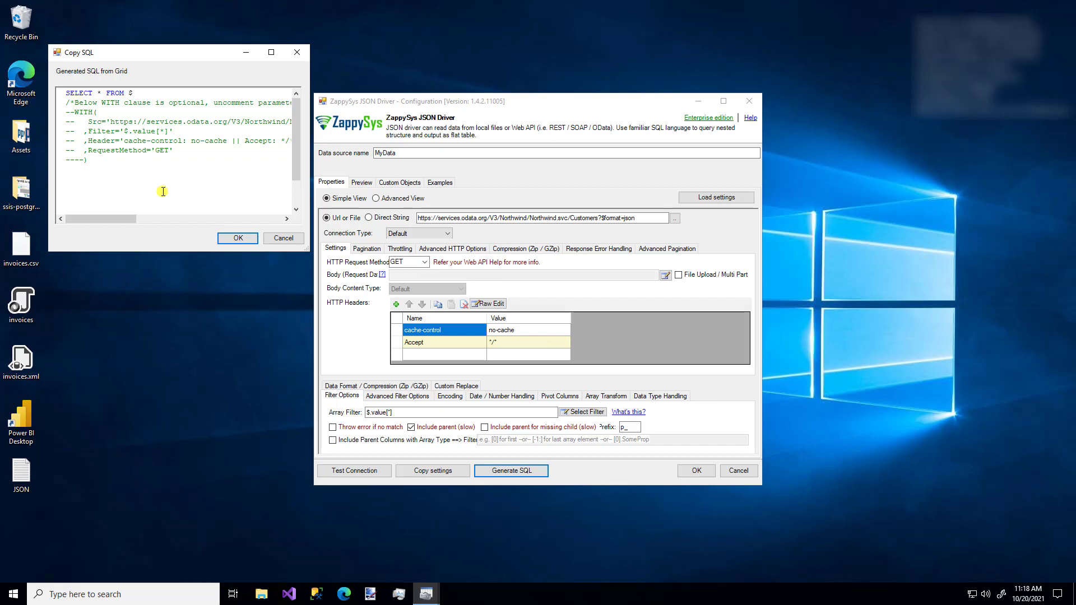
click(284, 237)
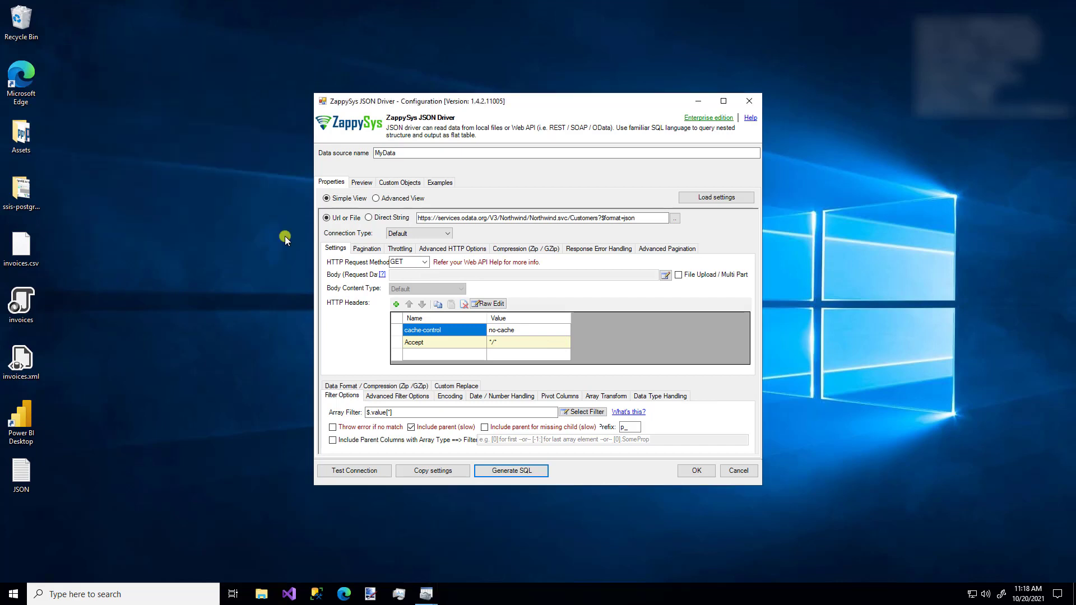
- Copy the data source settings to the clipboard as a full connection string
click(449, 472)
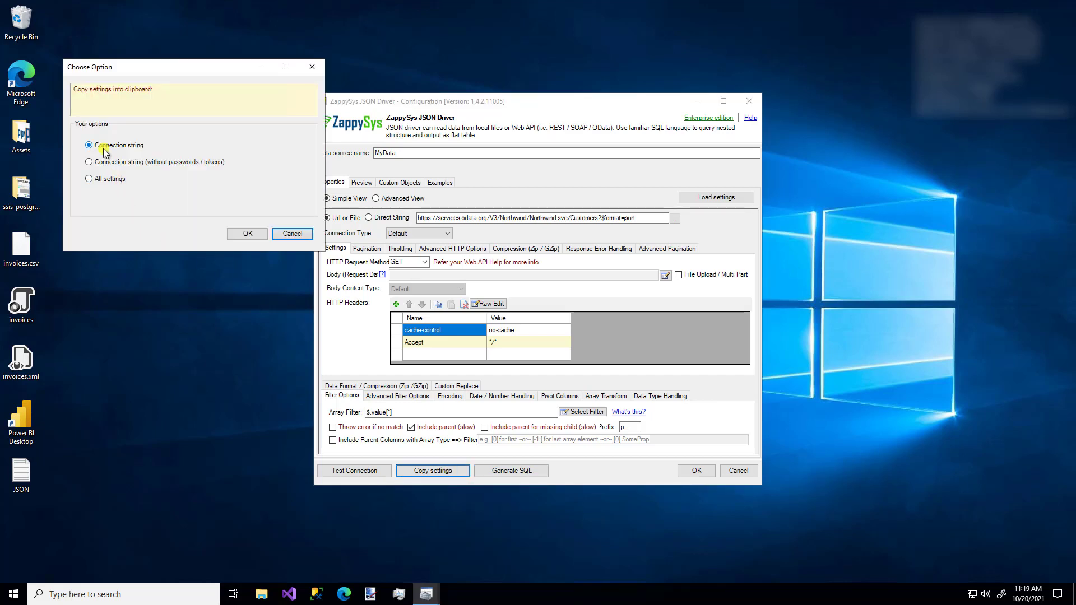
click(248, 234)
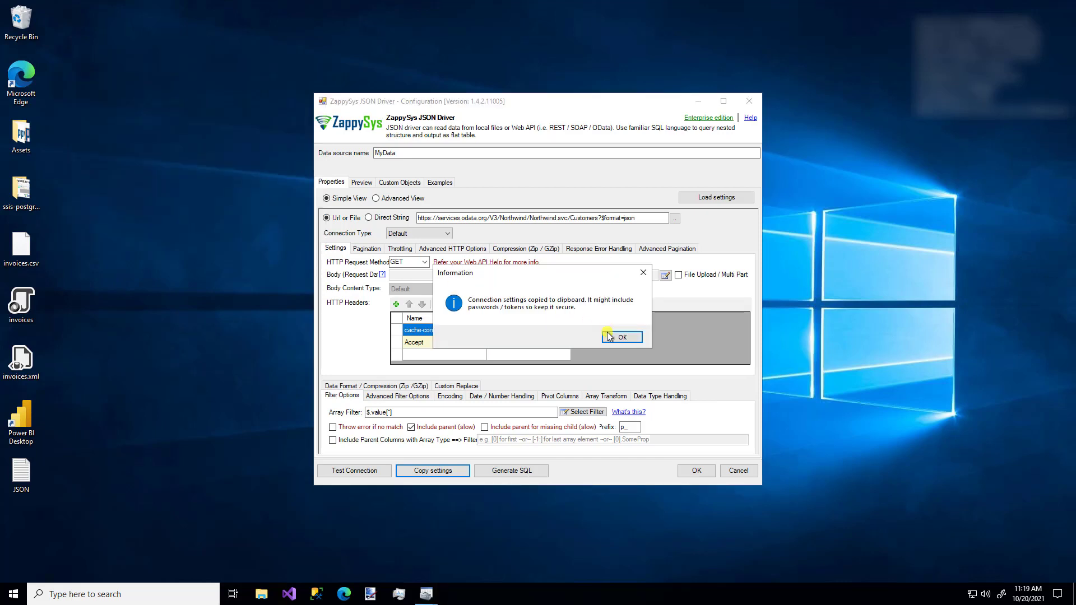
click(628, 338)
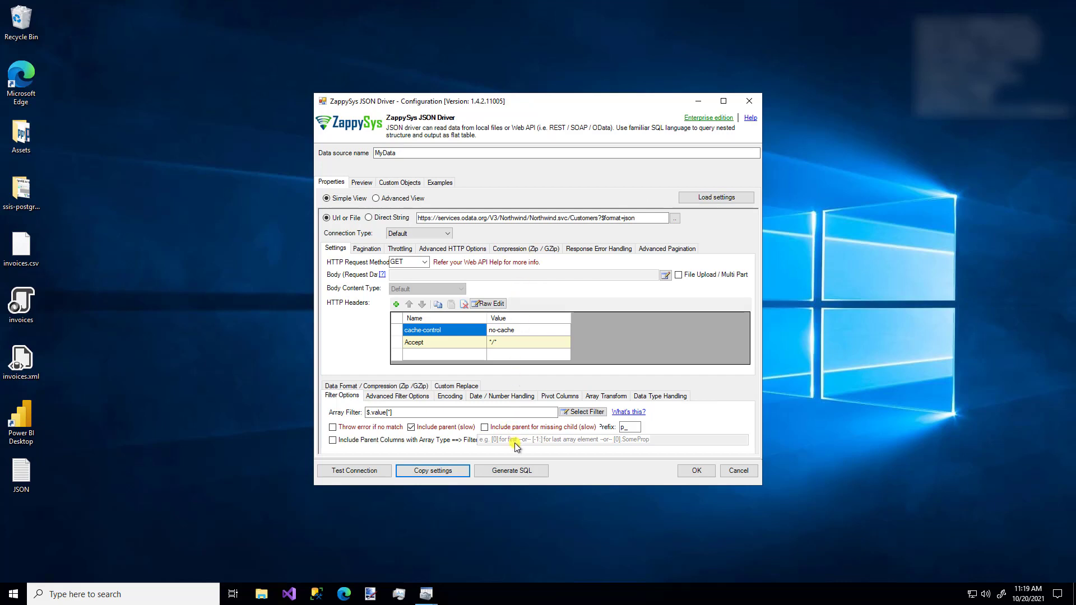
- Generate the SQL again with passwords and tokens included, enlarge its window to examine the WITH clause, and close it
click(514, 469)
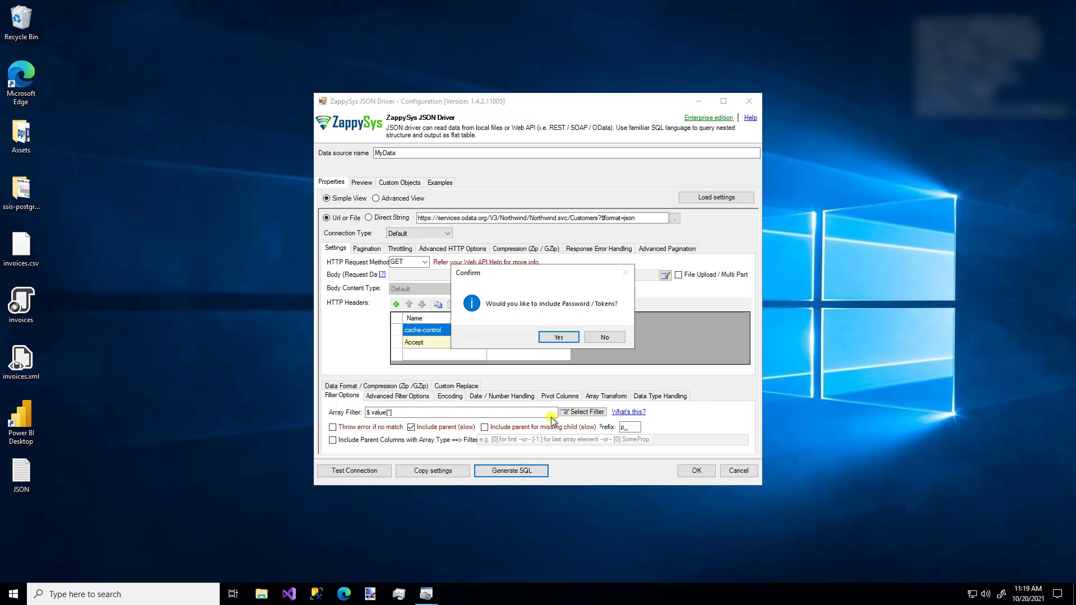
click(559, 337)
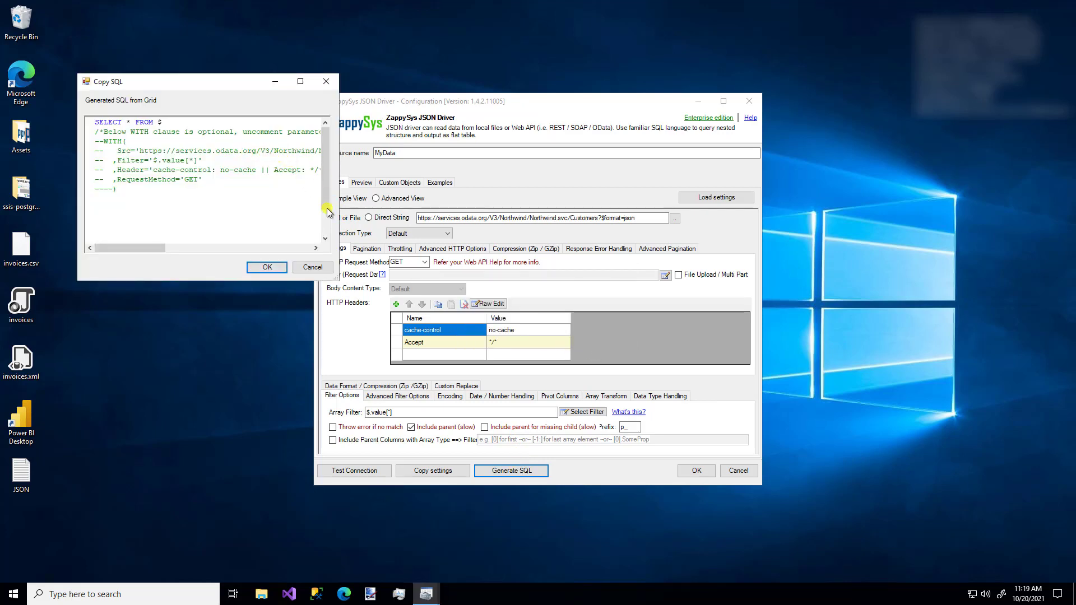
drag(333, 280, 484, 318)
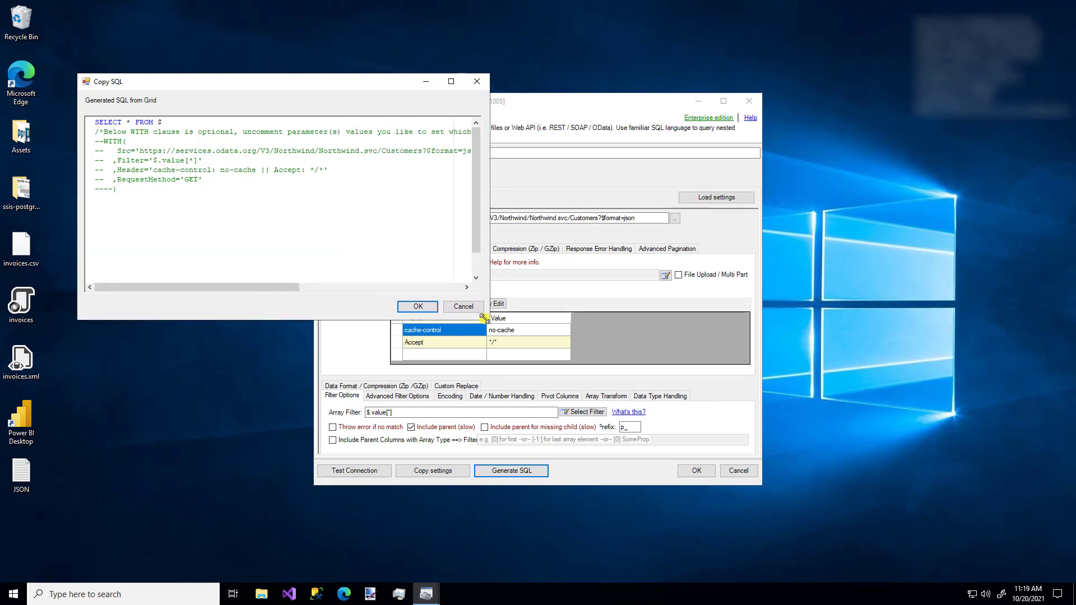
click(368, 151)
double_click(368, 150)
click(382, 158)
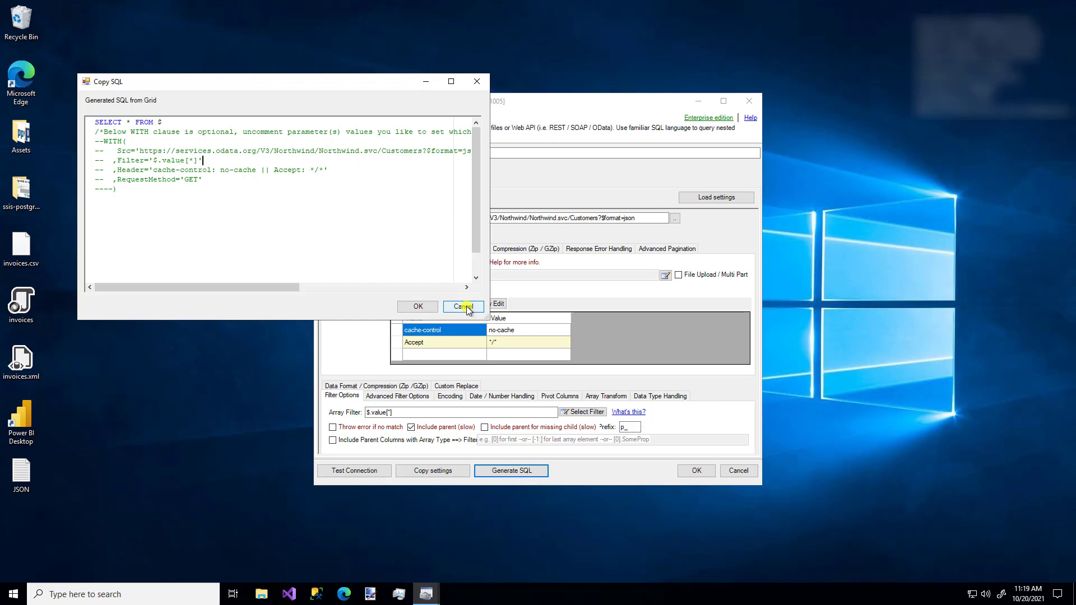
click(465, 307)
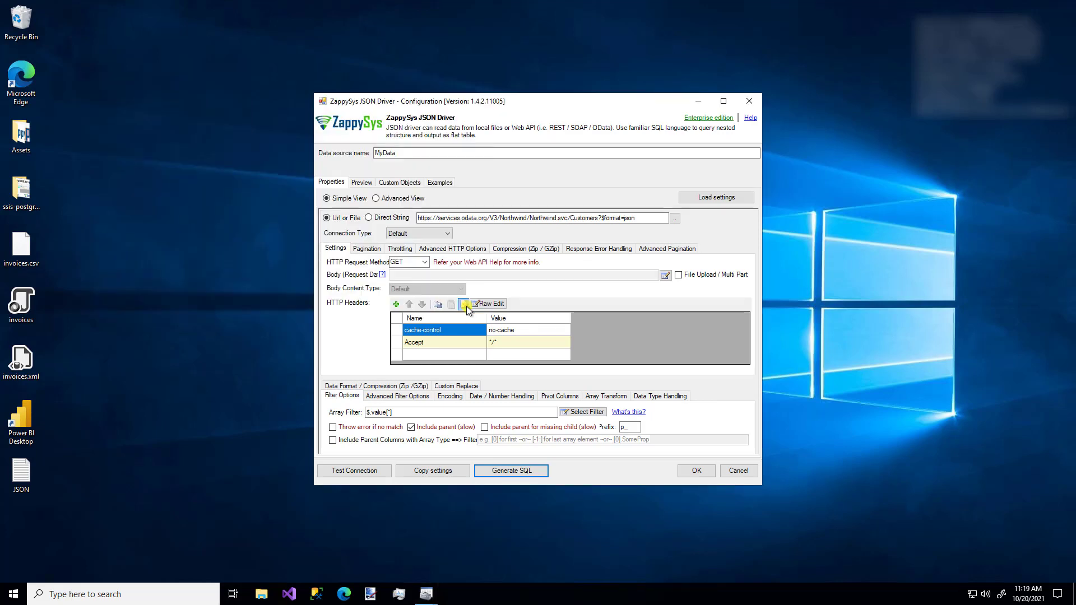
- Examine the default SELECT * FROM $ query in the preview and run it to preview the customer data
click(362, 183)
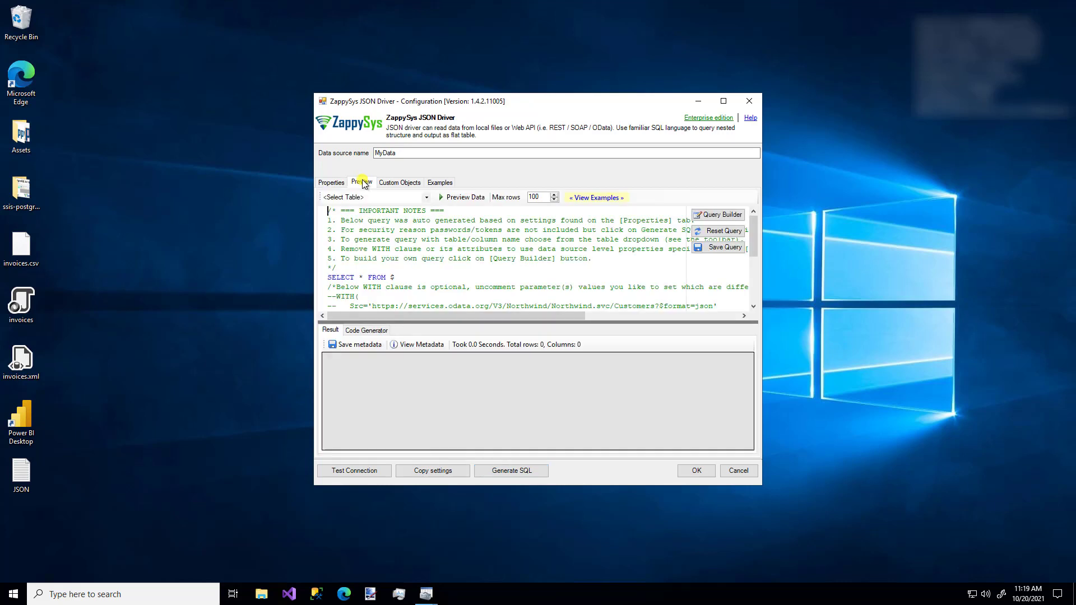
scroll(445, 271, down, 1)
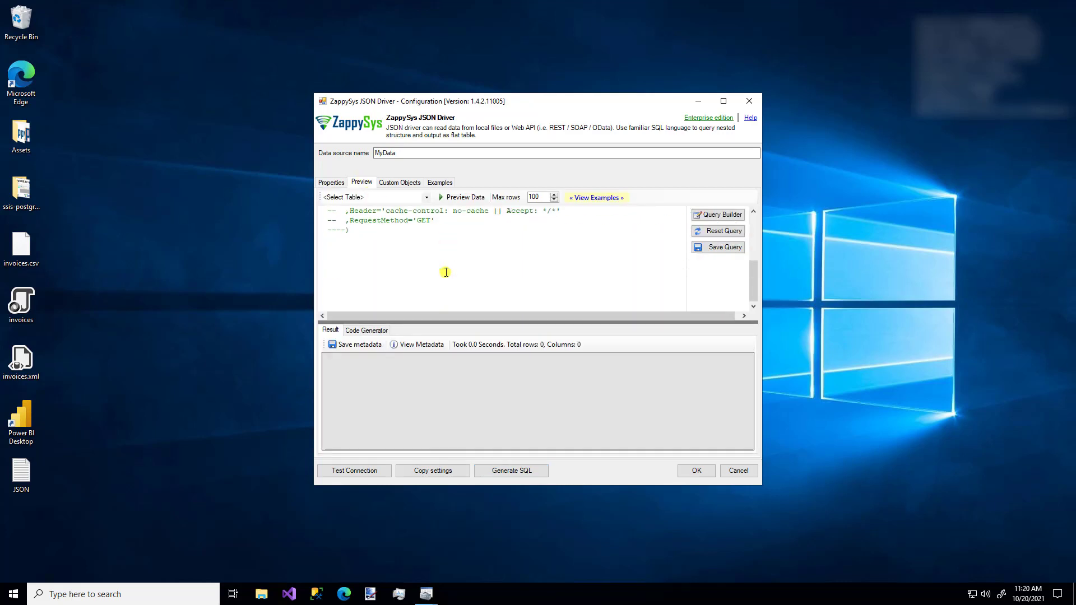
scroll(445, 272, up, 1)
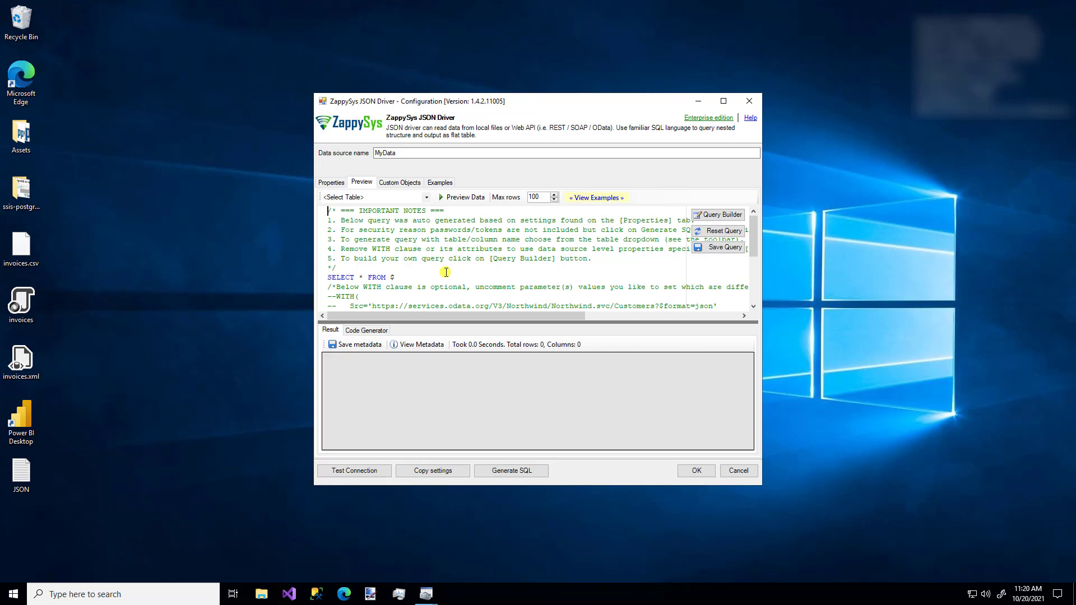
click(462, 199)
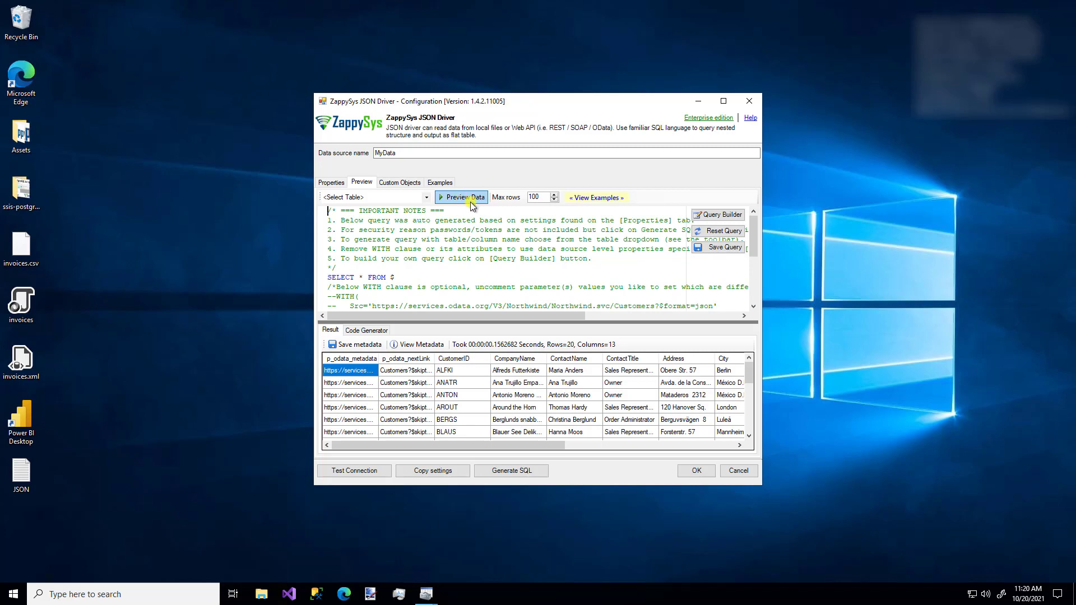
double_click(535, 197)
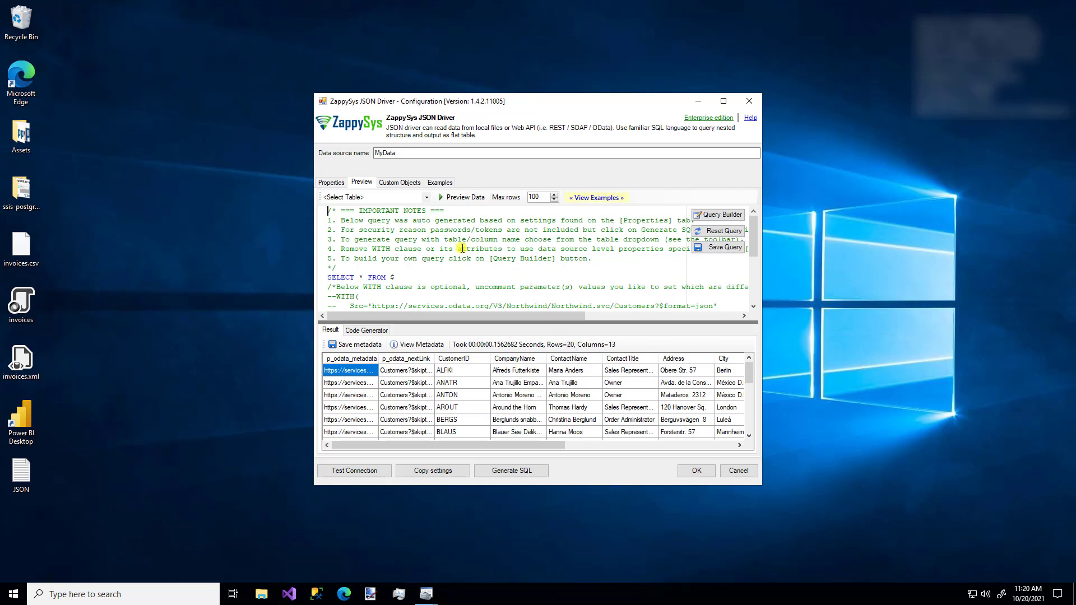
- Generate a column-by-column query for the value table, preview its data, and review the full SELECT statement
click(426, 199)
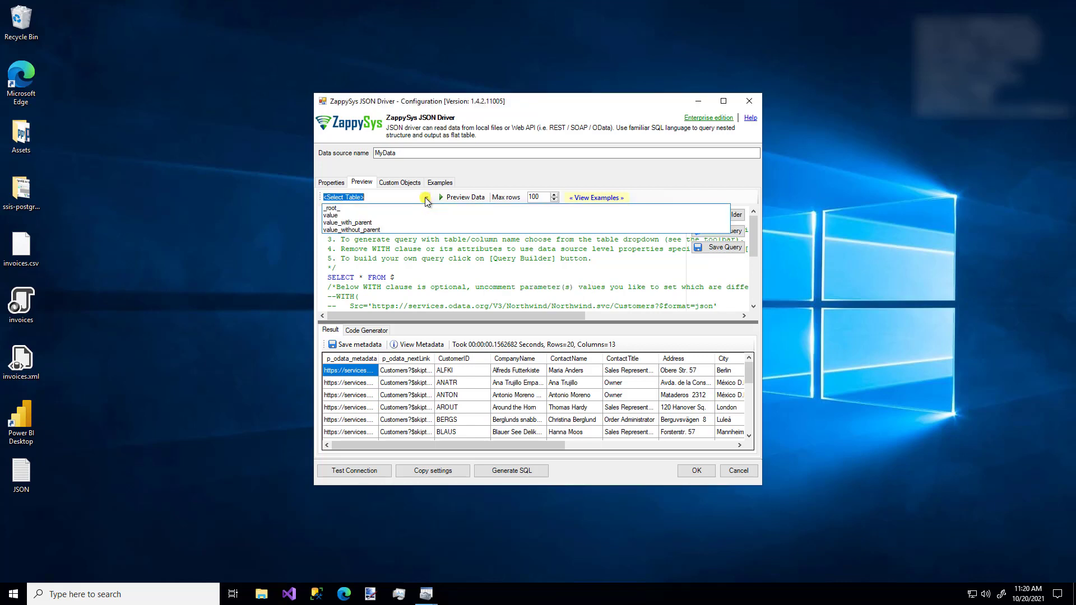
click(352, 216)
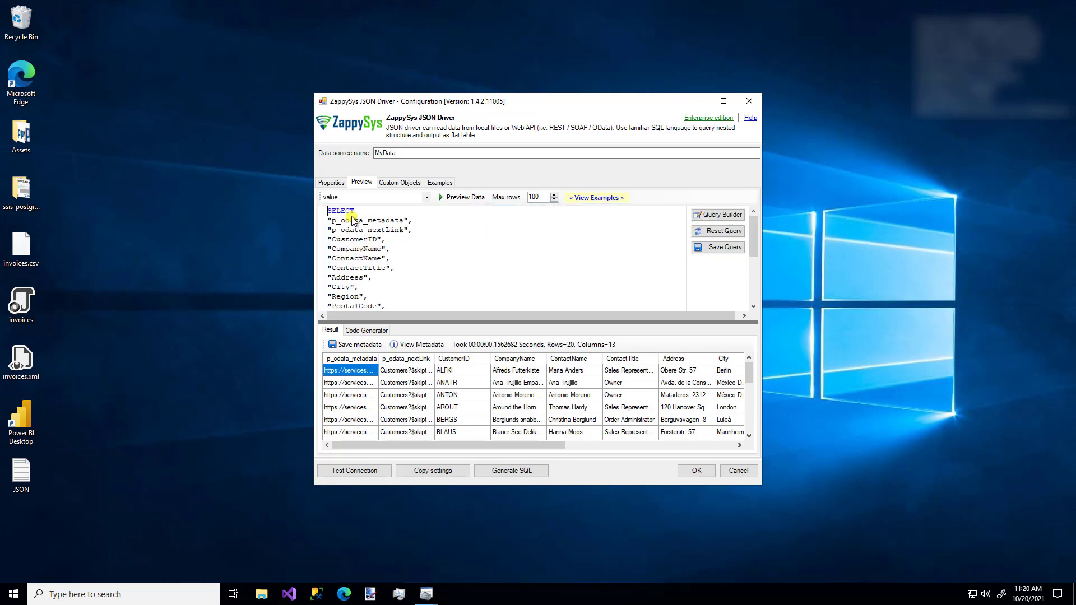
click(467, 197)
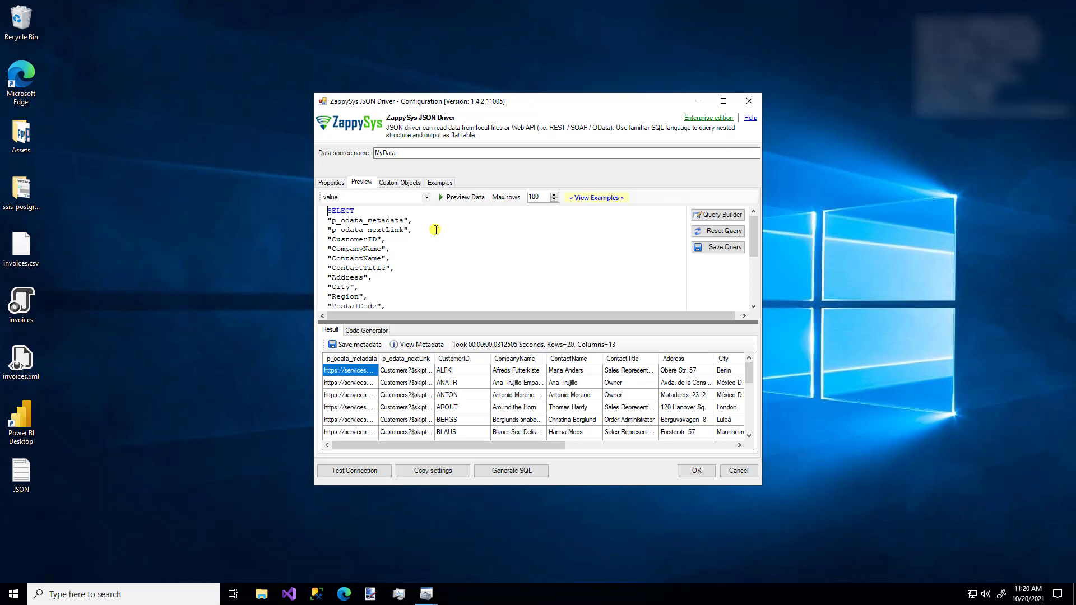
scroll(436, 230, down, 3)
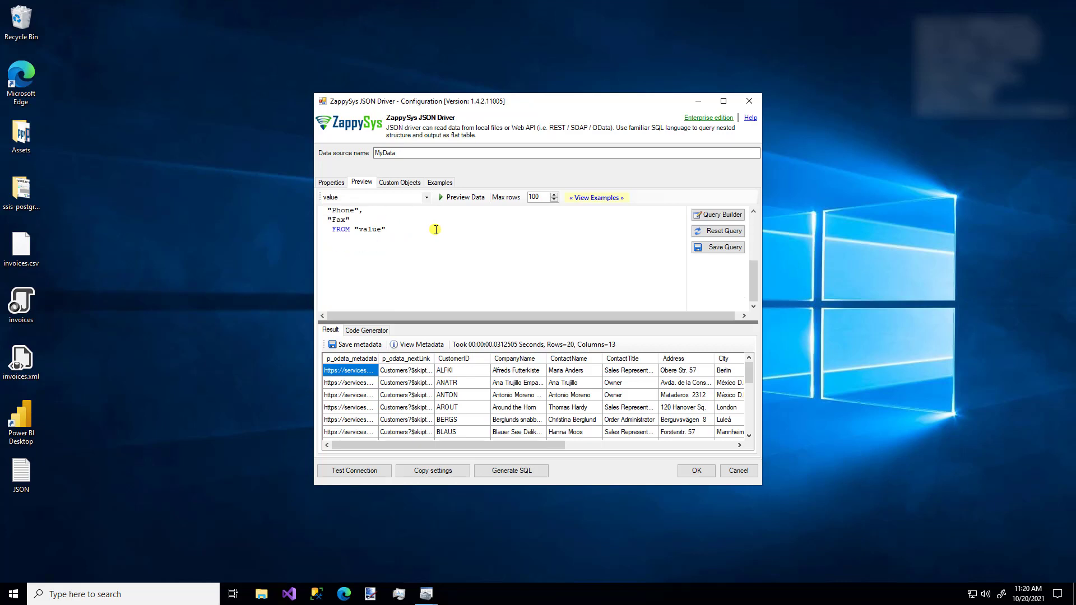
scroll(436, 230, up, 3)
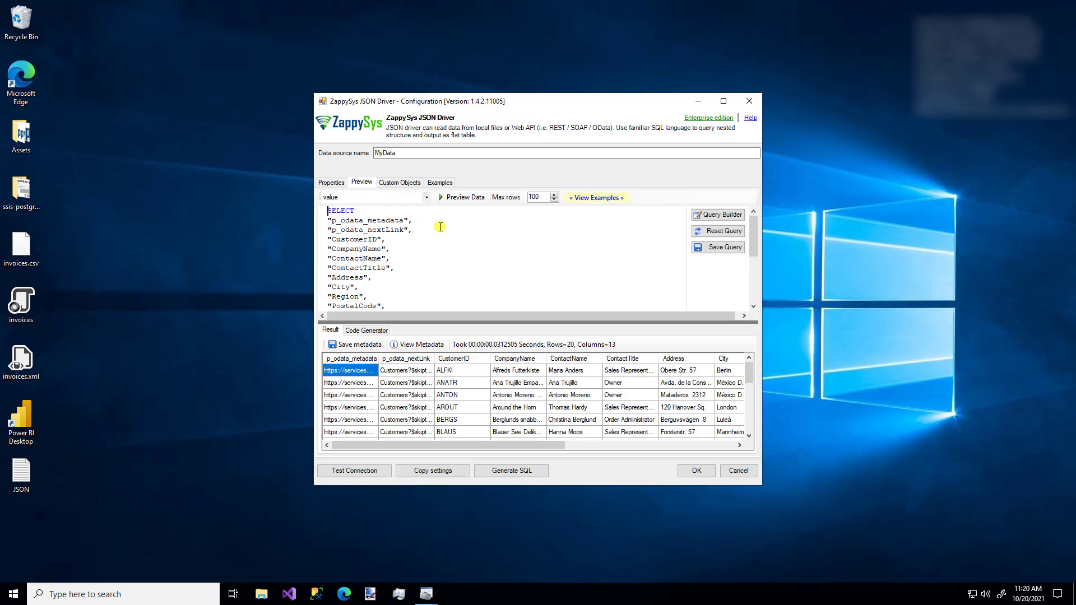
- Comment out the p_odata_nextLink column with -- and block-comment the CompanyName, ContactName and ContactTitle columns in the SELECT query
click(438, 236)
text(--)
key(Down)
key(Down)
text(/*)
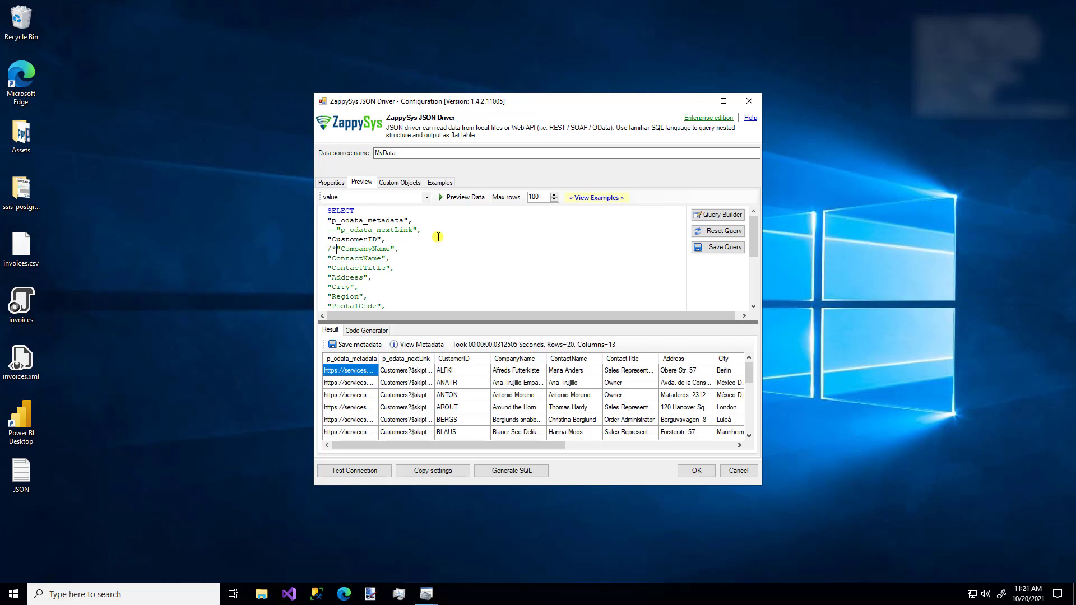
key(Home)
key(Down)
key(Down)
key(Down)
text(*/)
- Alias the Region column as [state] in the query and preview the data
text( as [)
text(stat)
text(e])
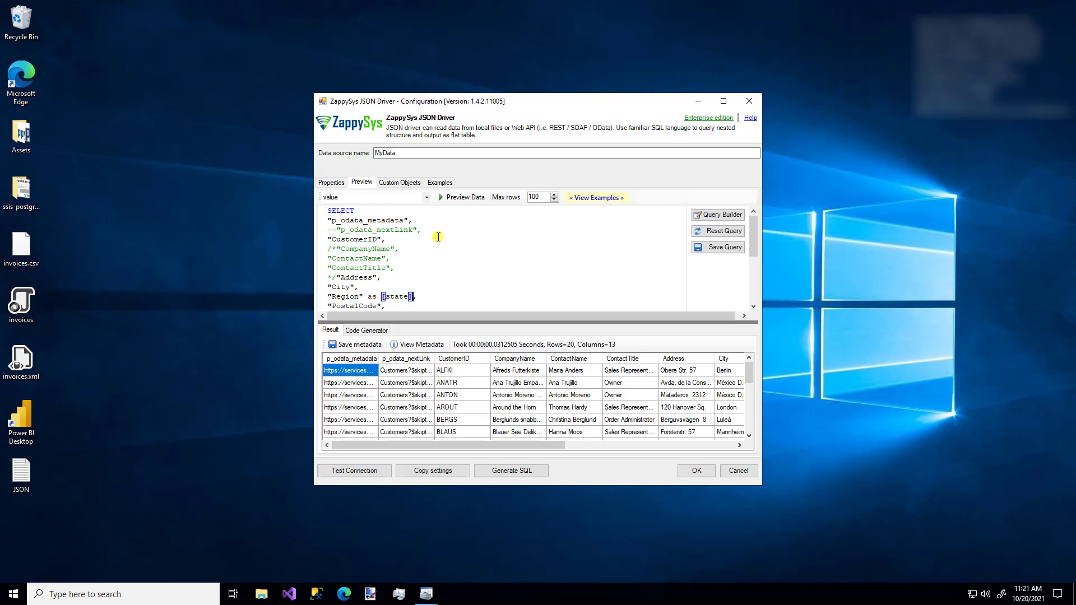
click(458, 199)
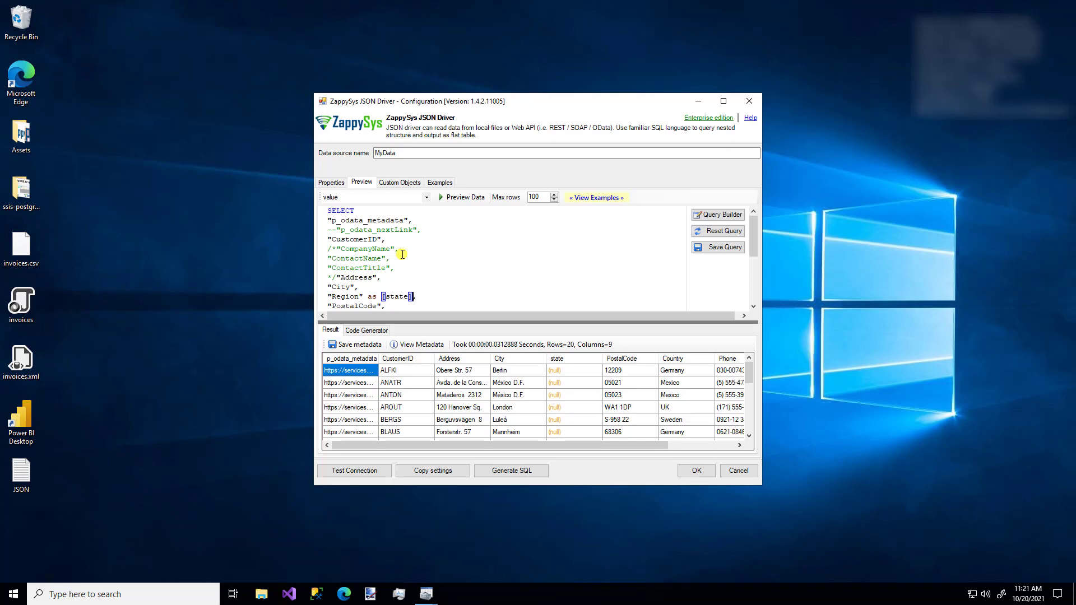
- Explore the Query Builder's Direct String source and data processing settings, cancel it, and browse the list of example queries
click(717, 216)
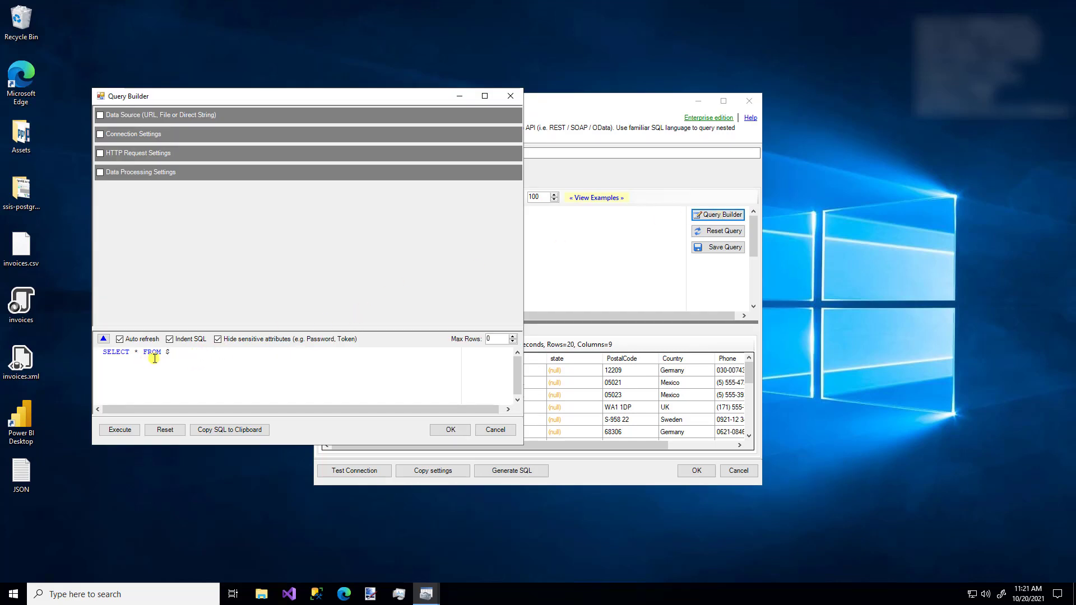
click(162, 115)
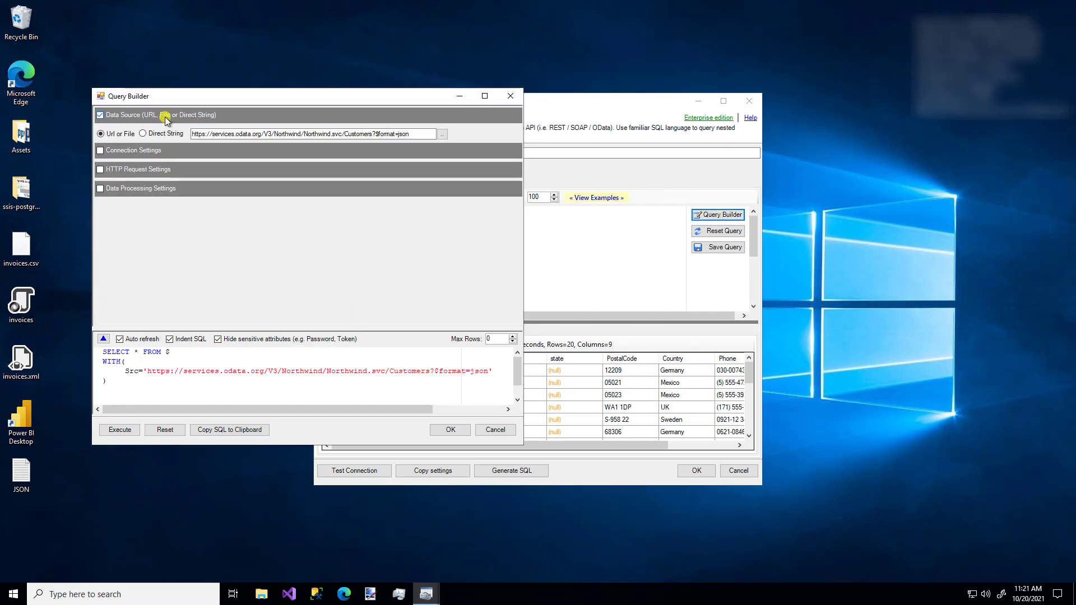
click(150, 134)
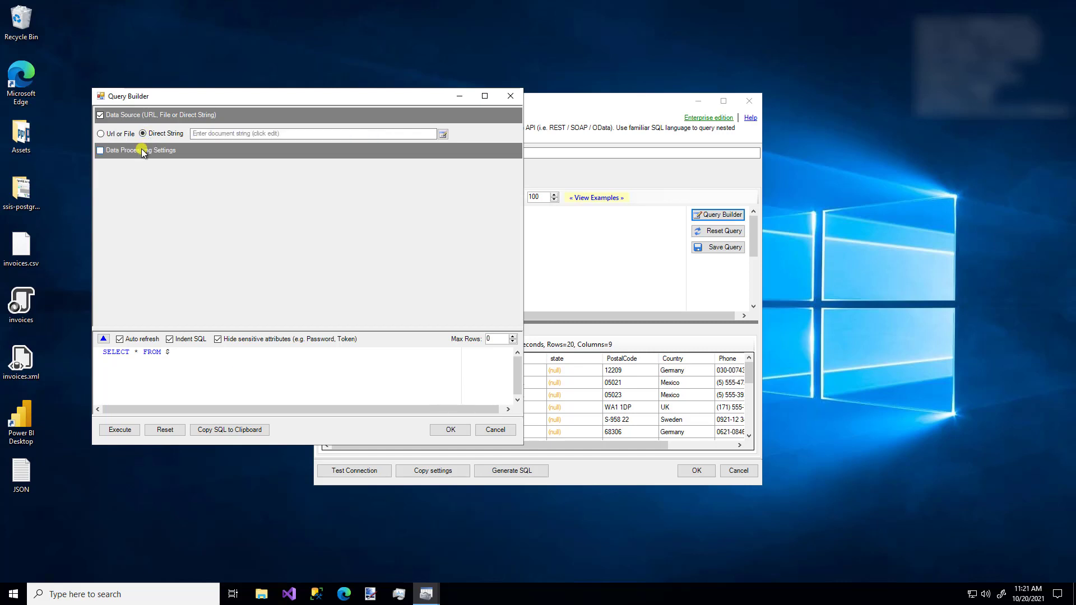
click(143, 151)
click(158, 180)
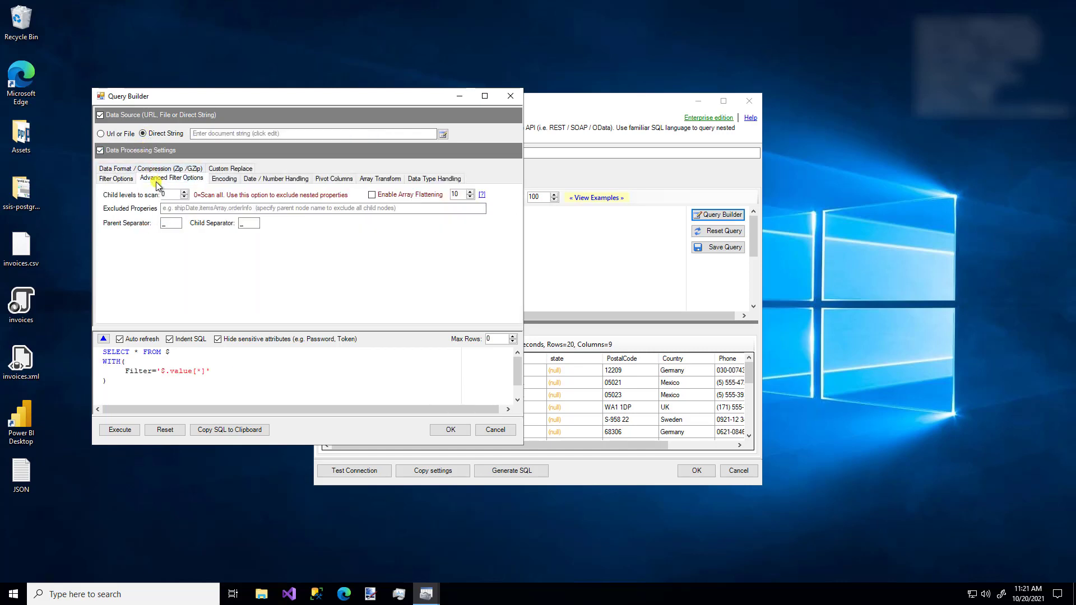
click(122, 169)
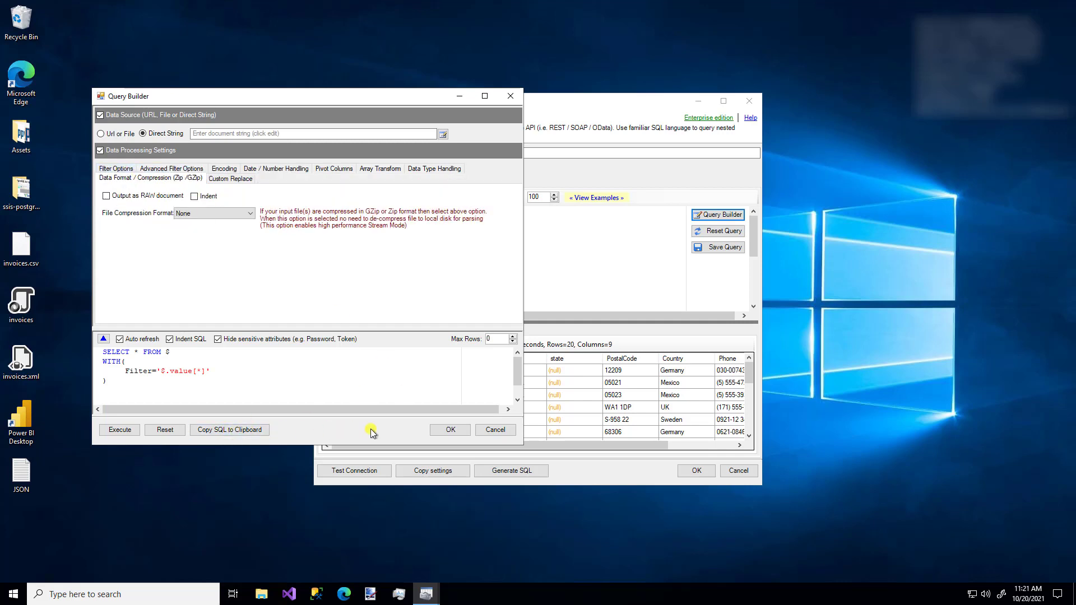
click(495, 431)
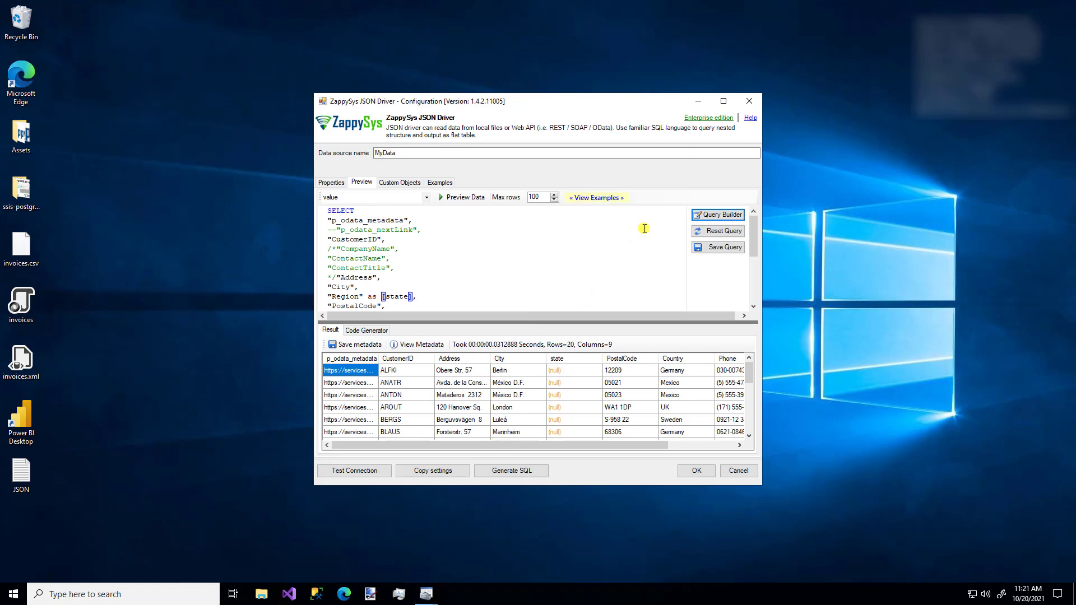
click(598, 198)
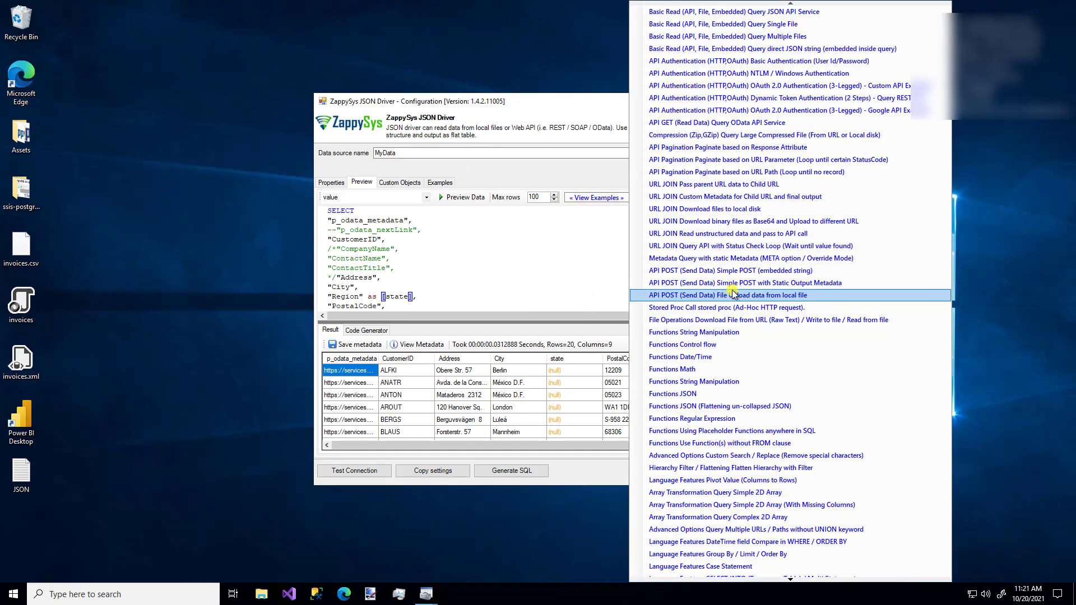
click(530, 177)
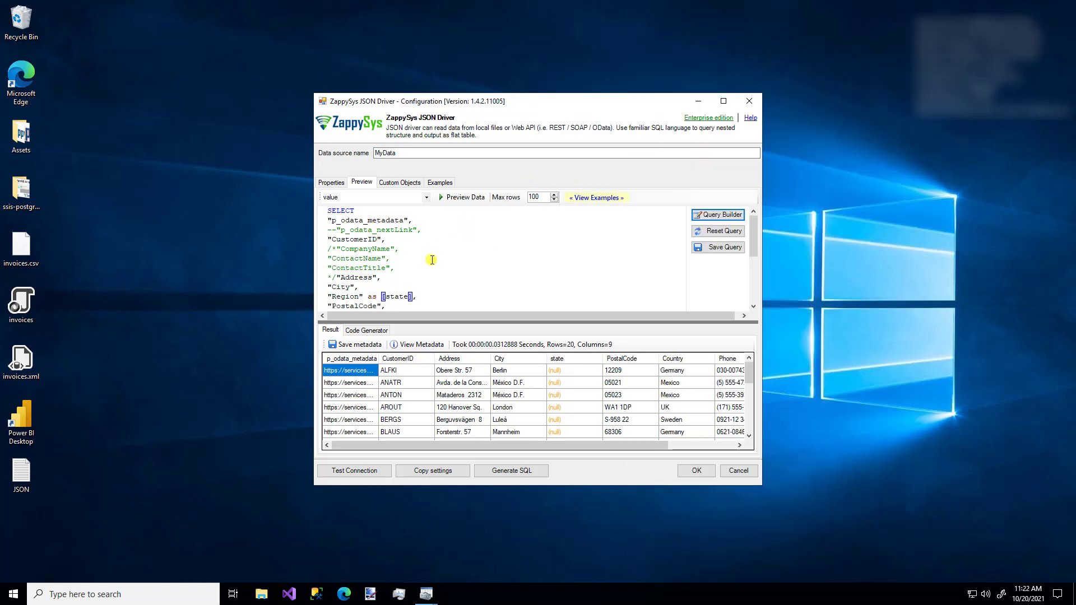
- Preview the customized query's data again and view the metadata of its result columns
click(456, 199)
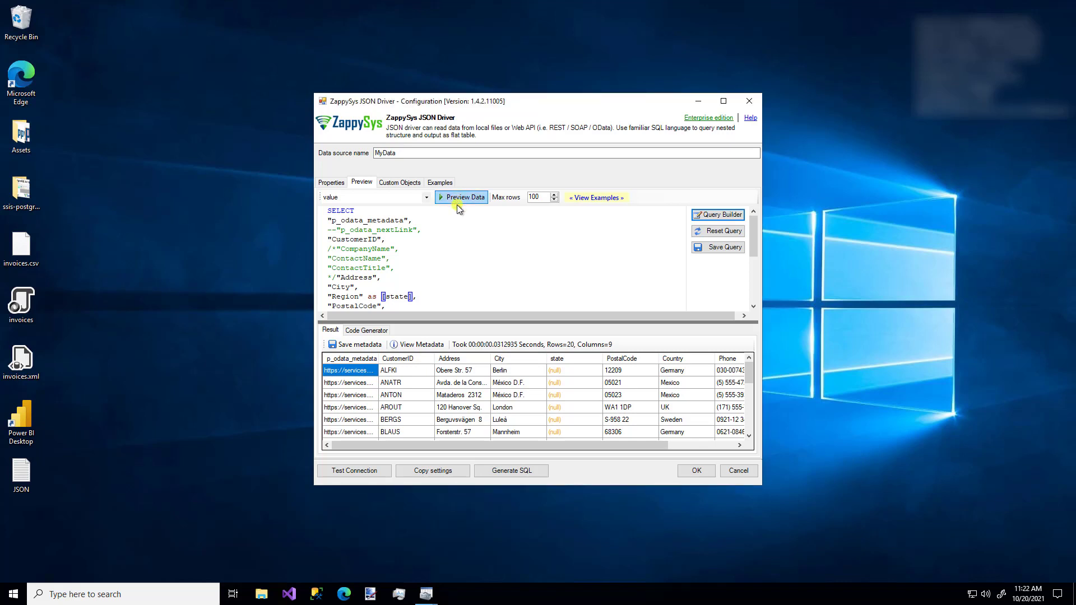
click(415, 345)
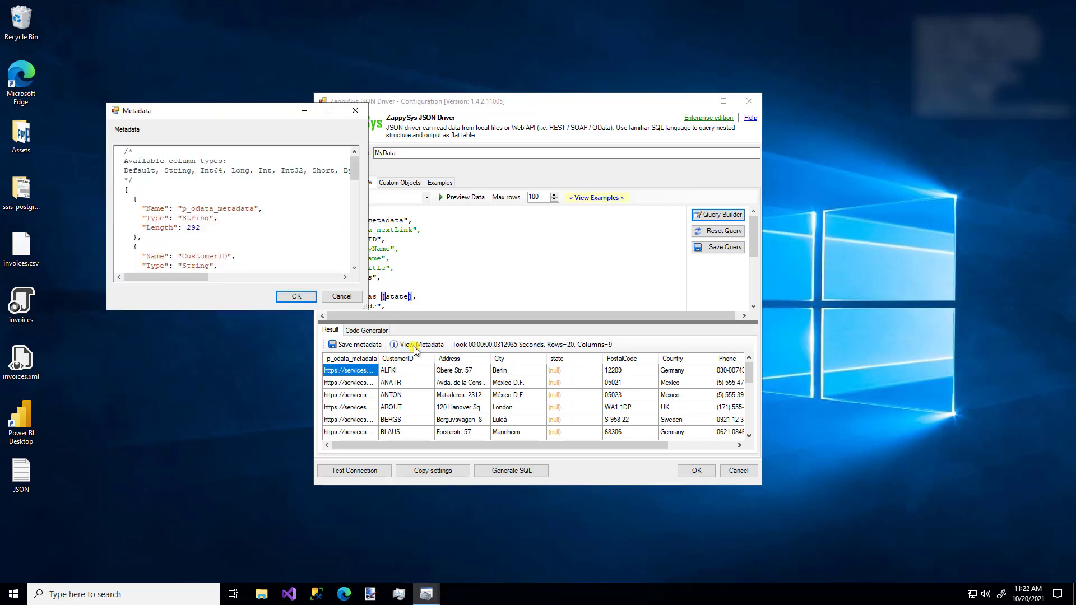
click(340, 297)
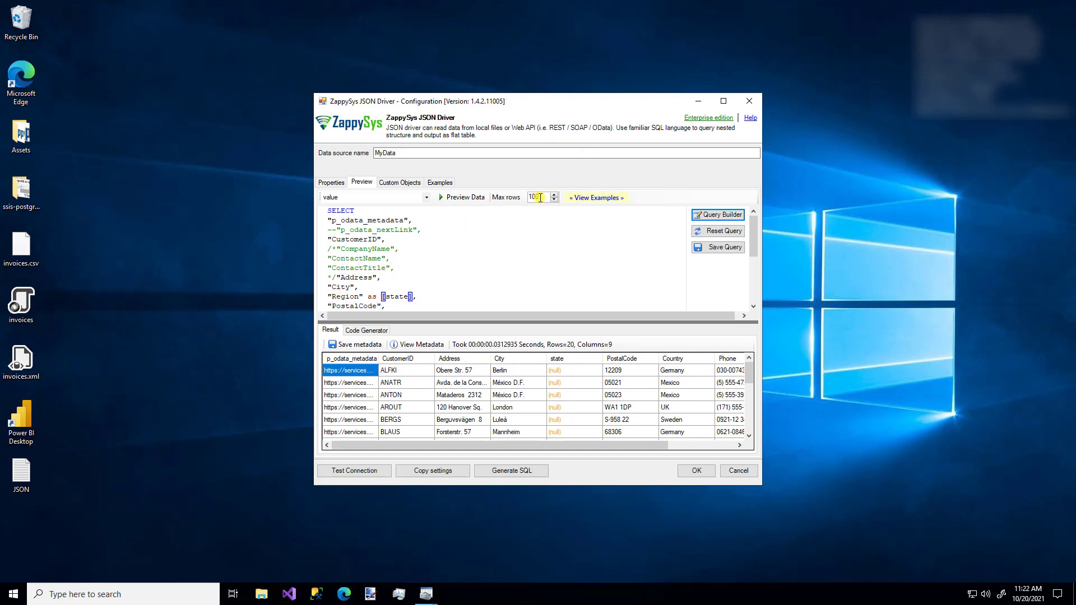
- Set the pagination Next Link/Cursor Expression to $.['odata.nextLink'] by selecting it from the response structure, and preview the paginated data
click(330, 185)
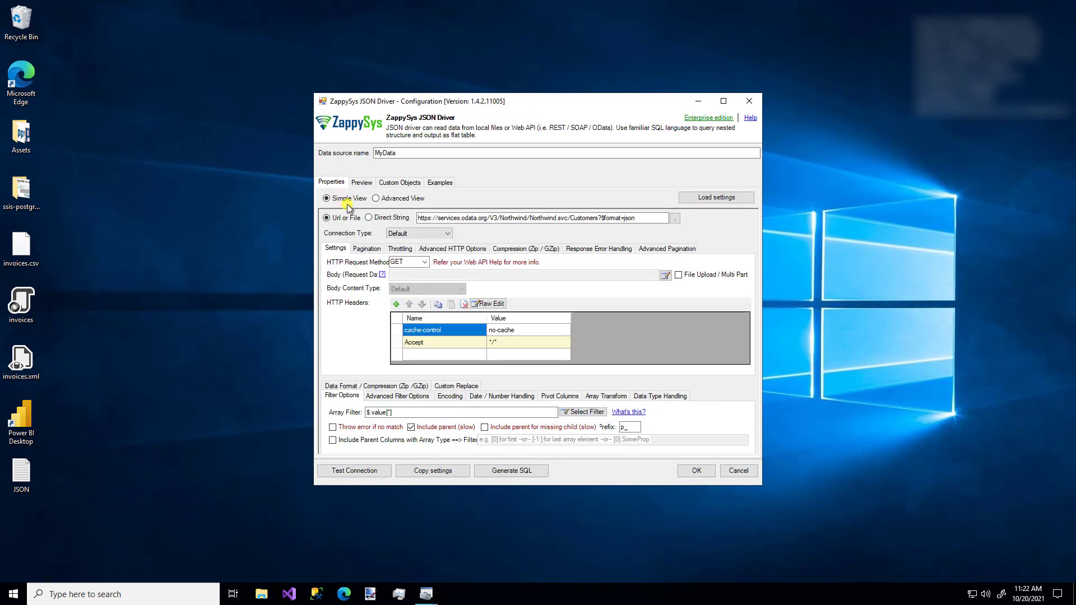
click(369, 250)
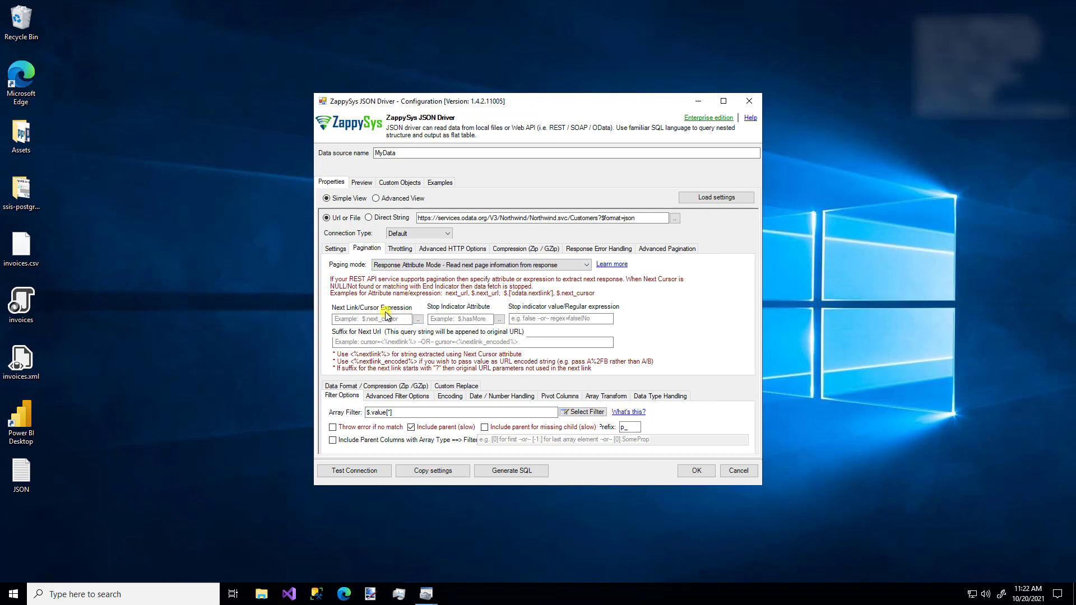
click(419, 320)
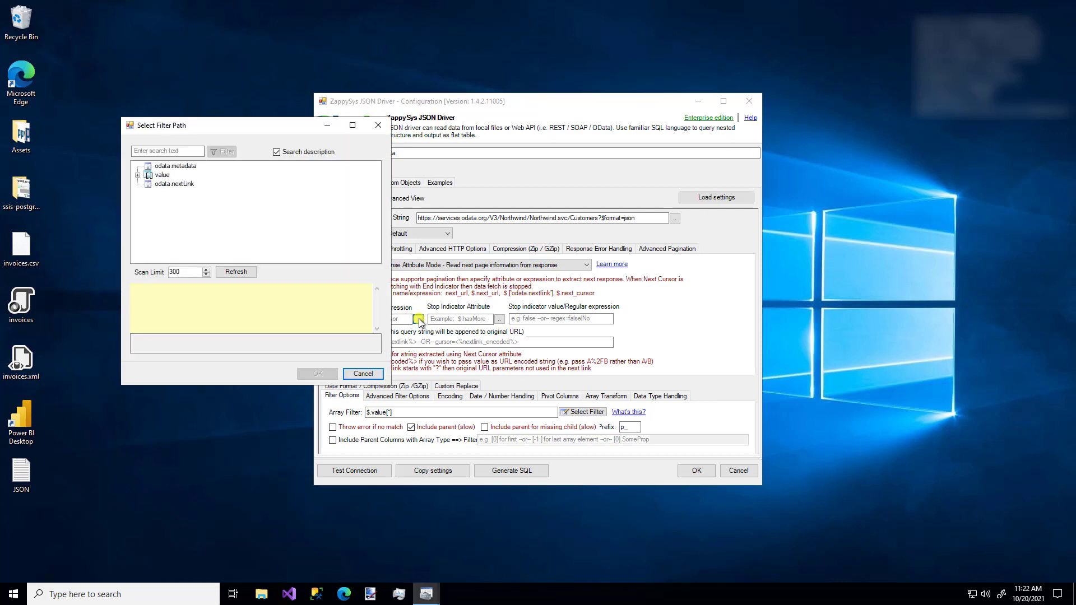
click(165, 185)
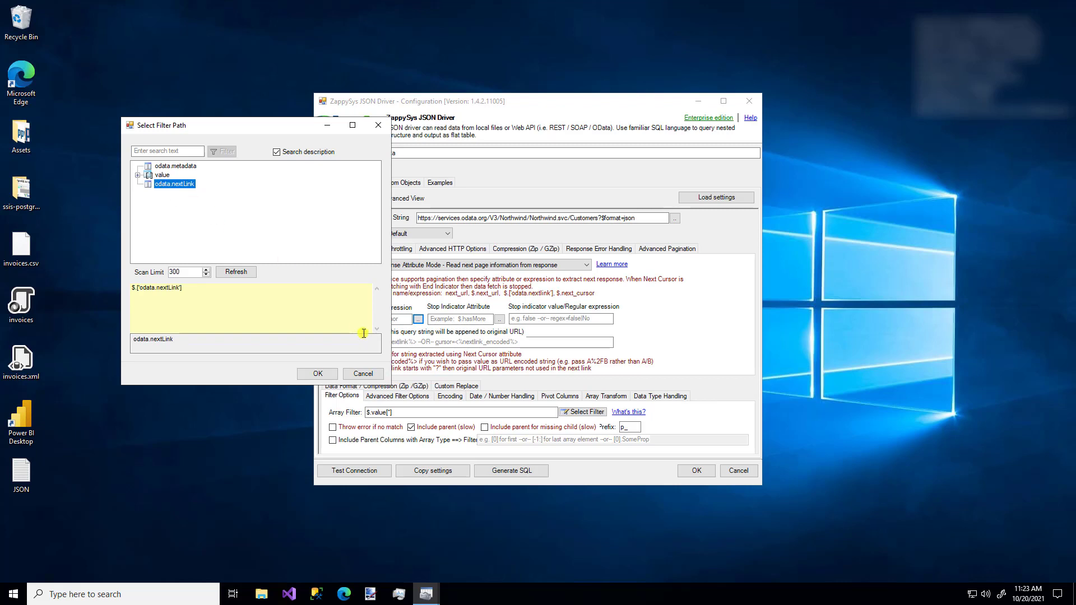
click(318, 374)
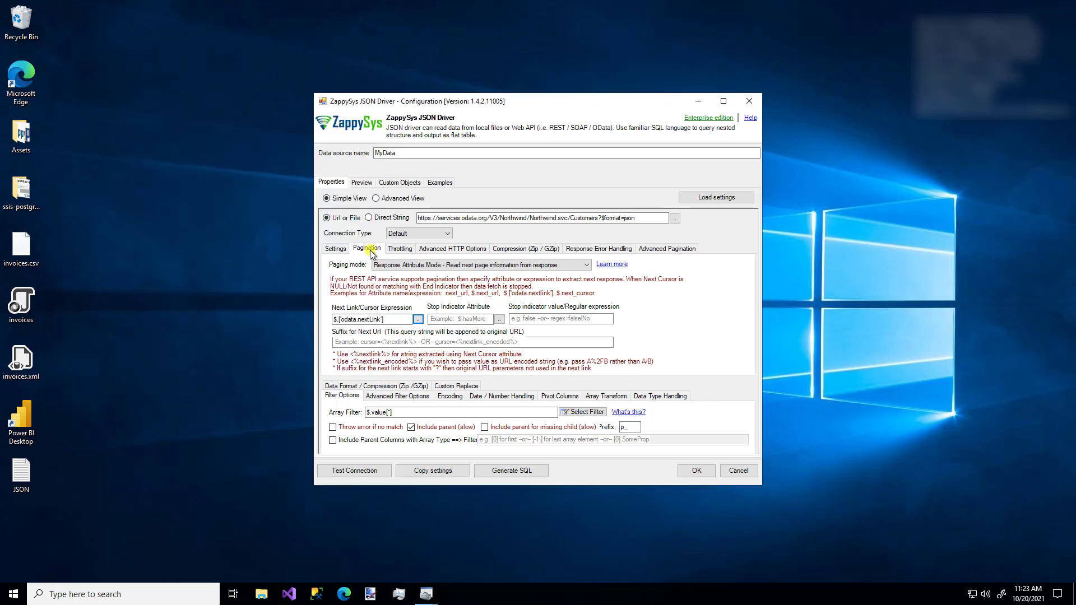
click(362, 183)
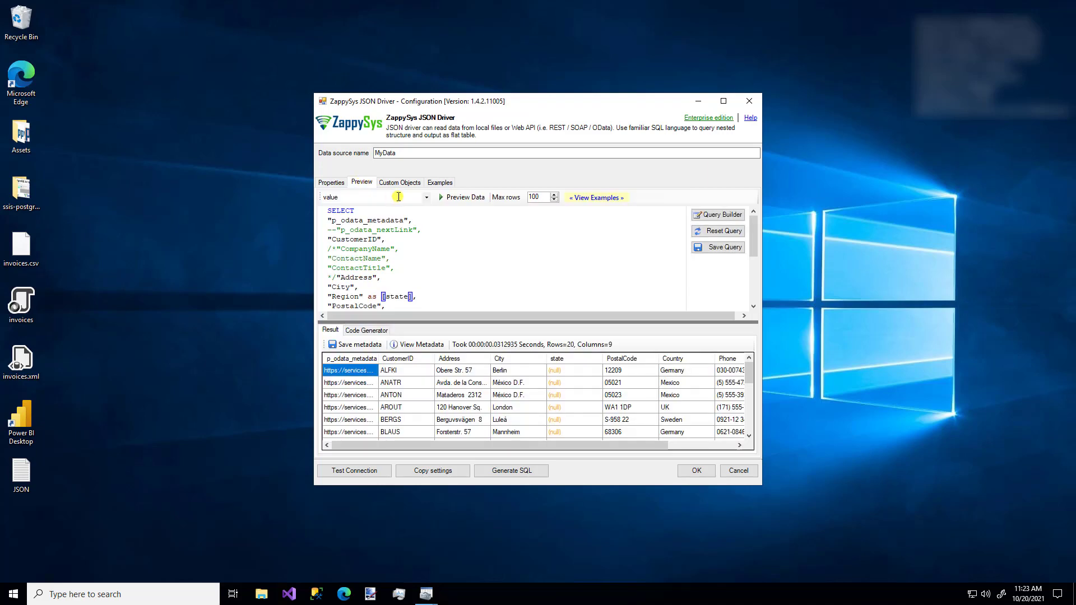
click(459, 199)
- Clear the whole preview query and load the "Language Features Group By / Limit / Order By" example in its place
double_click(530, 238)
key(ctrl+a)
text("CustomerID")
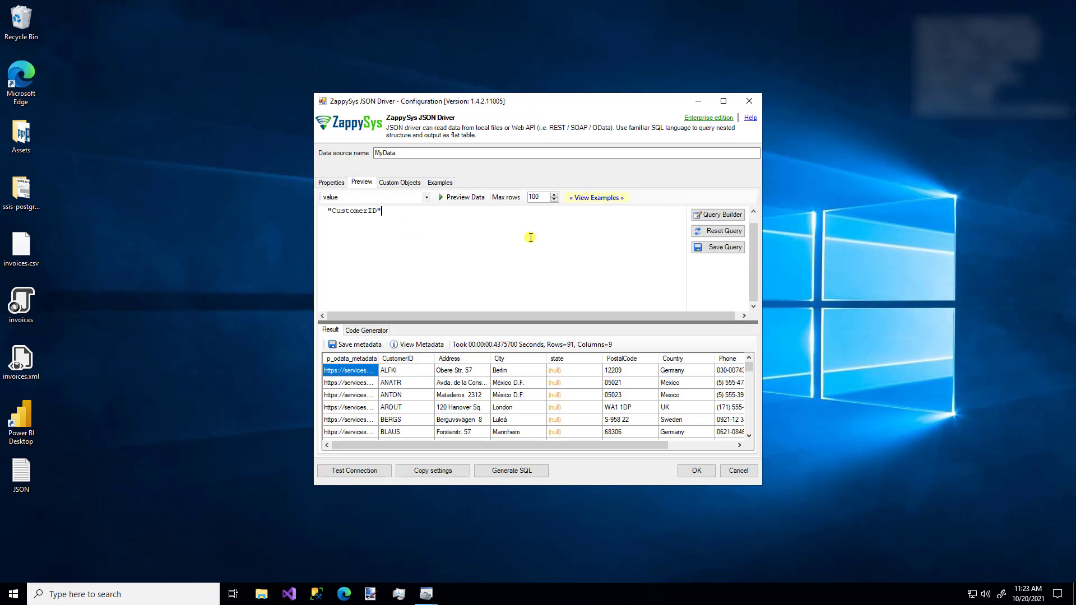
key(BackSpace)
key(BackSpace)
key(BackSpace)
key(BackSpace)
key(BackSpace)
key(BackSpace)
key(BackSpace)
key(BackSpace)
key(BackSpace)
key(BackSpace)
key(BackSpace)
key(BackSpace)
key(BackSpace)
key(BackSpace)
key(BackSpace)
key(BackSpace)
key(BackSpace)
key(BackSpace)
key(BackSpace)
key(BackSpace)
key(BackSpace)
key(BackSpace)
key(BackSpace)
key(BackSpace)
key(BackSpace)
key(BackSpace)
key(BackSpace)
key(BackSpace)
click(594, 198)
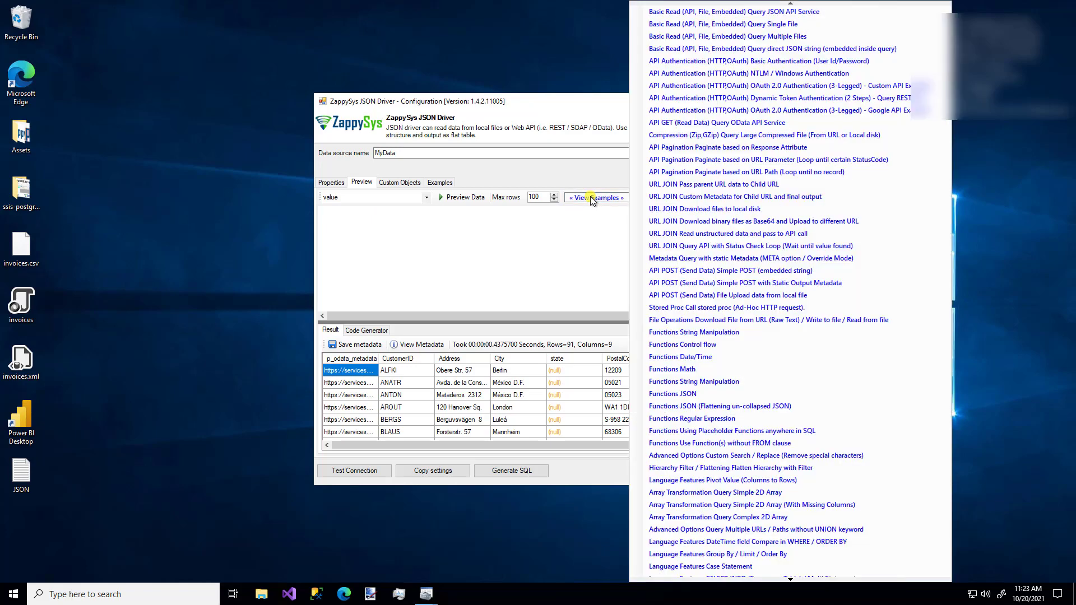
click(739, 554)
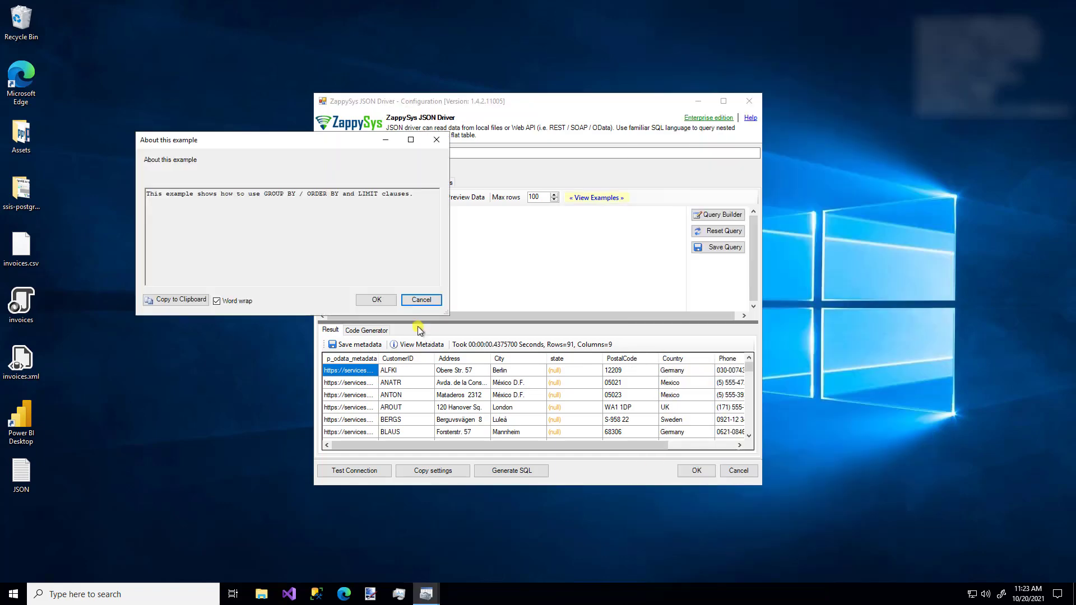
click(375, 301)
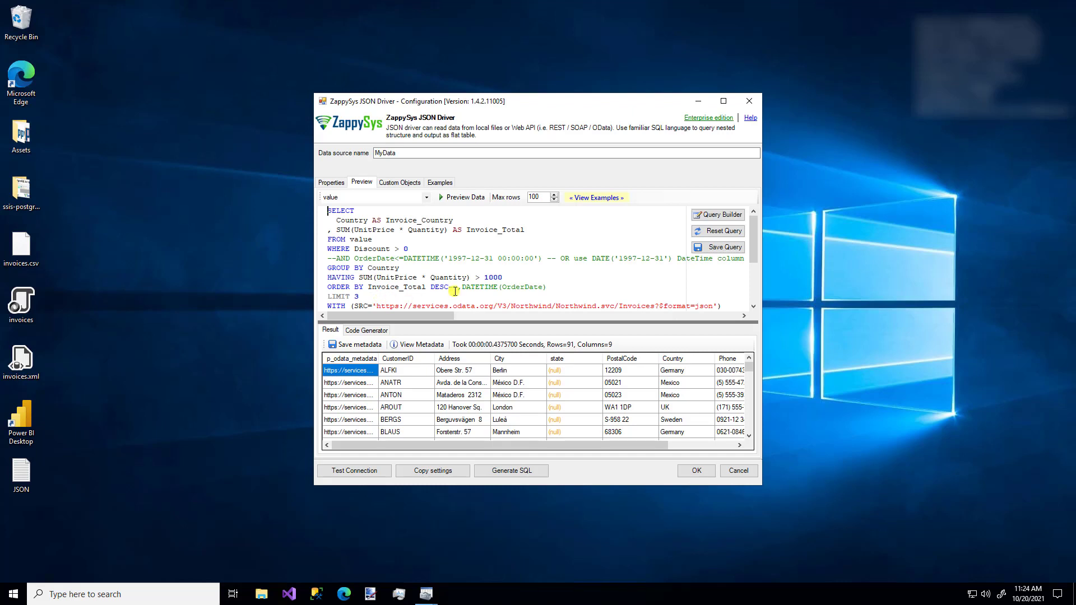
- Preview the grouped Invoices example query and examine its source URL and its GROUP BY, WHERE and FROM clauses
double_click(608, 306)
click(627, 305)
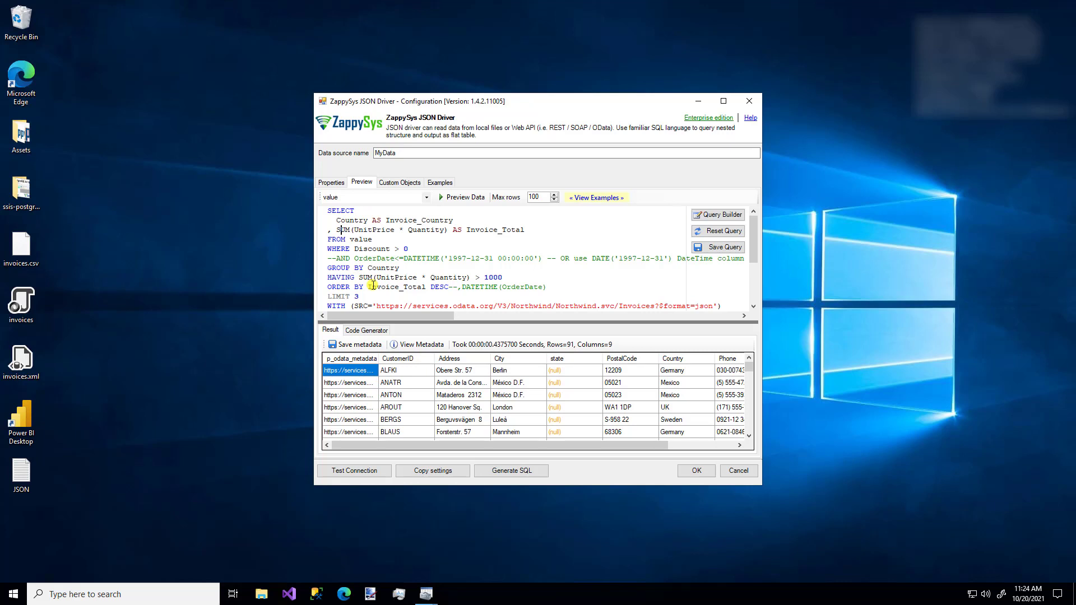
click(461, 199)
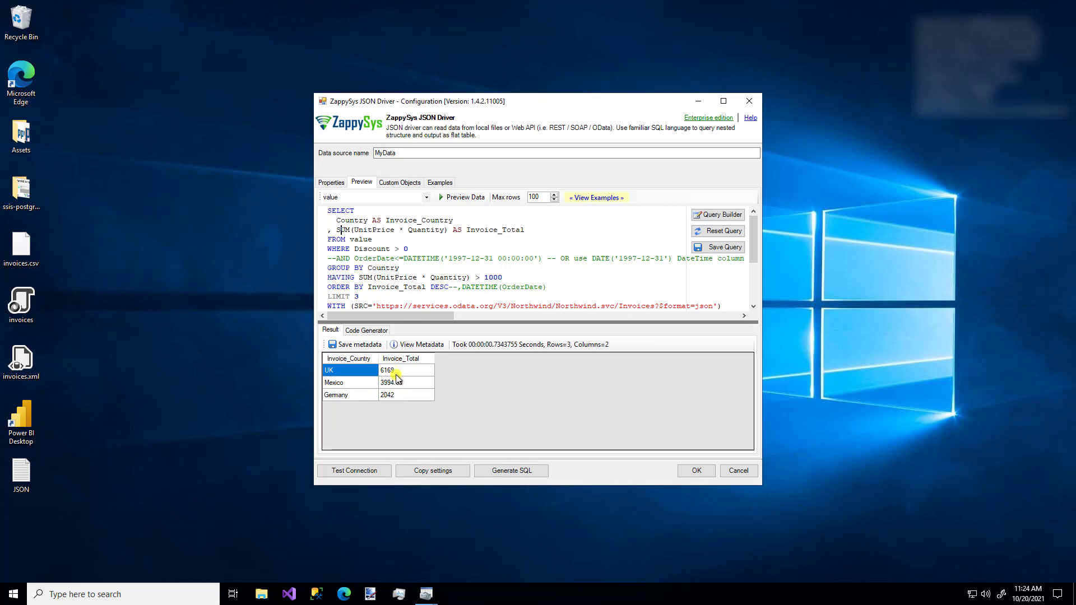
double_click(383, 268)
click(432, 249)
double_click(359, 239)
- View the custom objects area, then examine the URL JOIN Custom Metadata, Simple 2D Array (With Missing Columns) and Functions Math examples
click(404, 183)
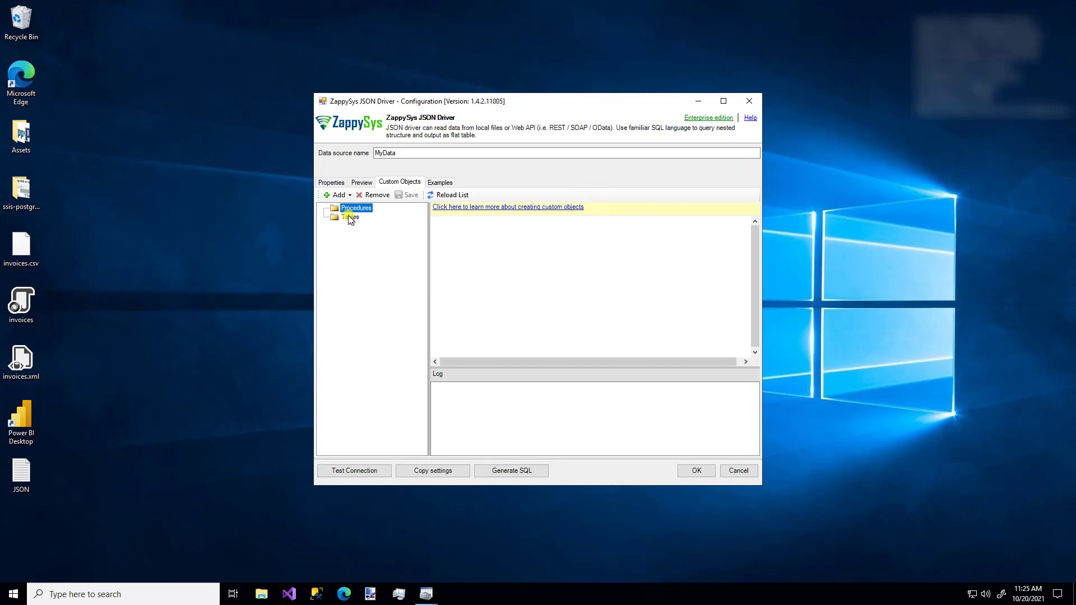
click(447, 184)
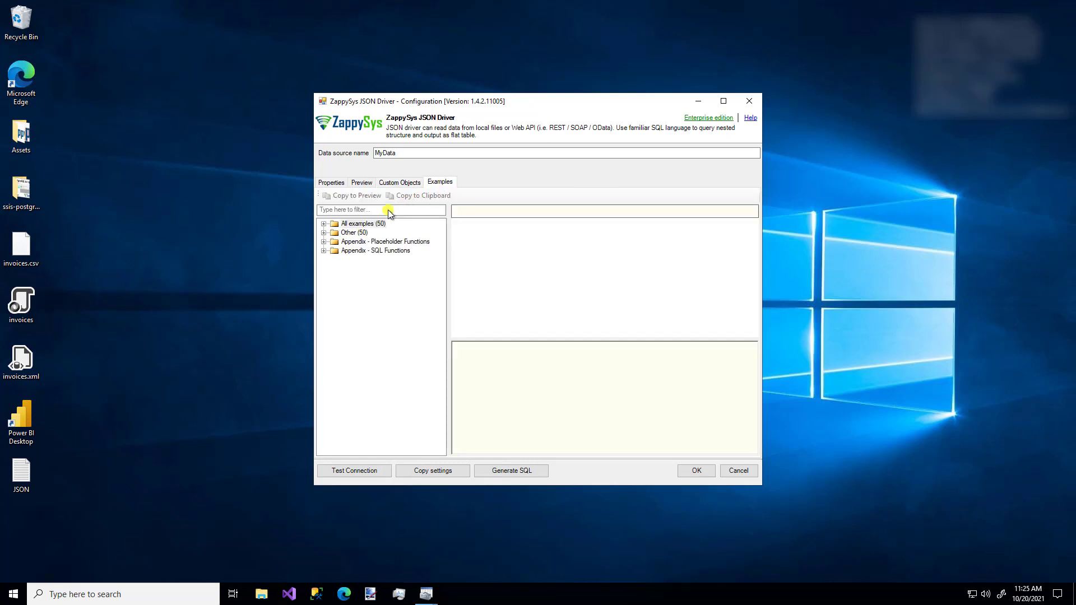
click(323, 233)
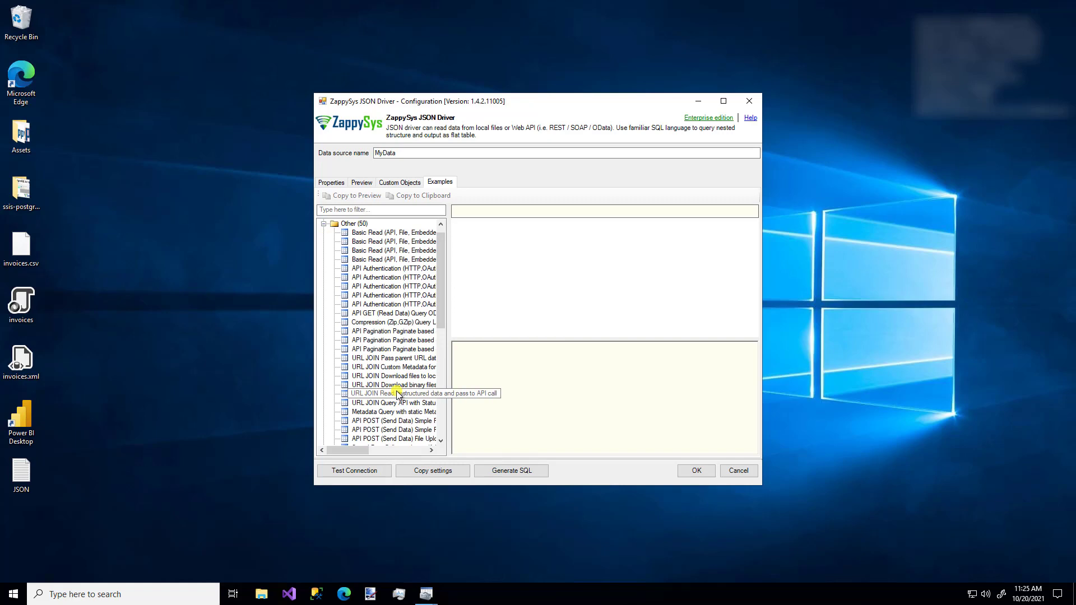
click(386, 367)
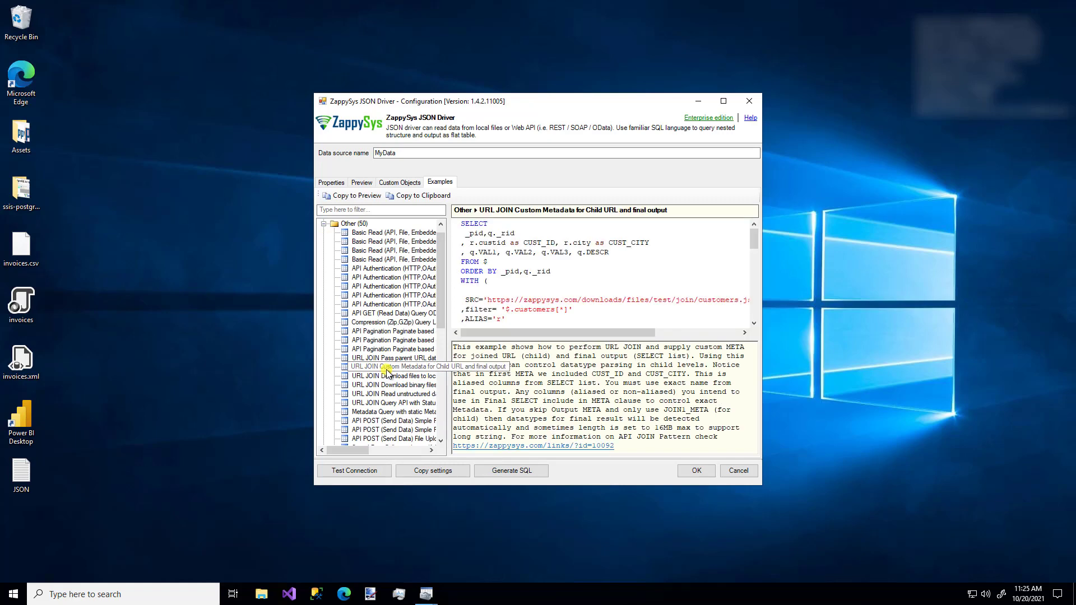
scroll(386, 372, down, 10)
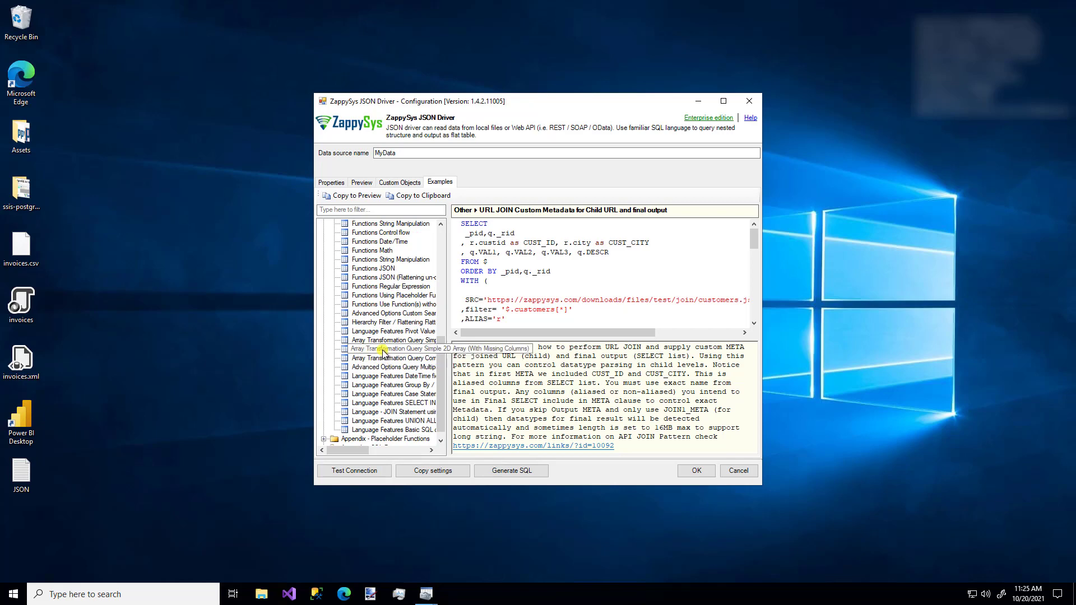
click(382, 348)
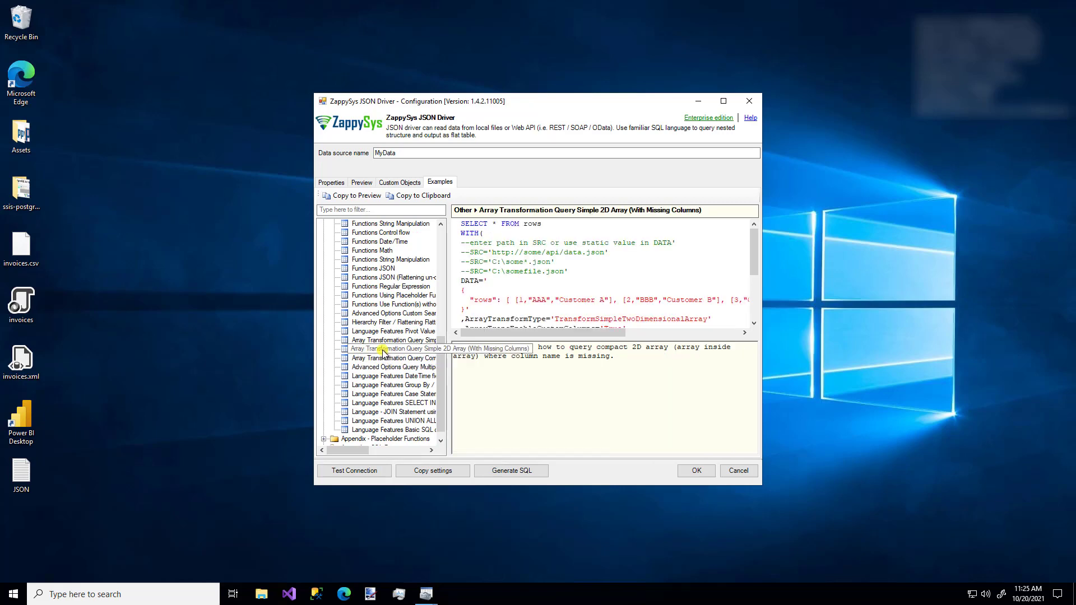
click(369, 253)
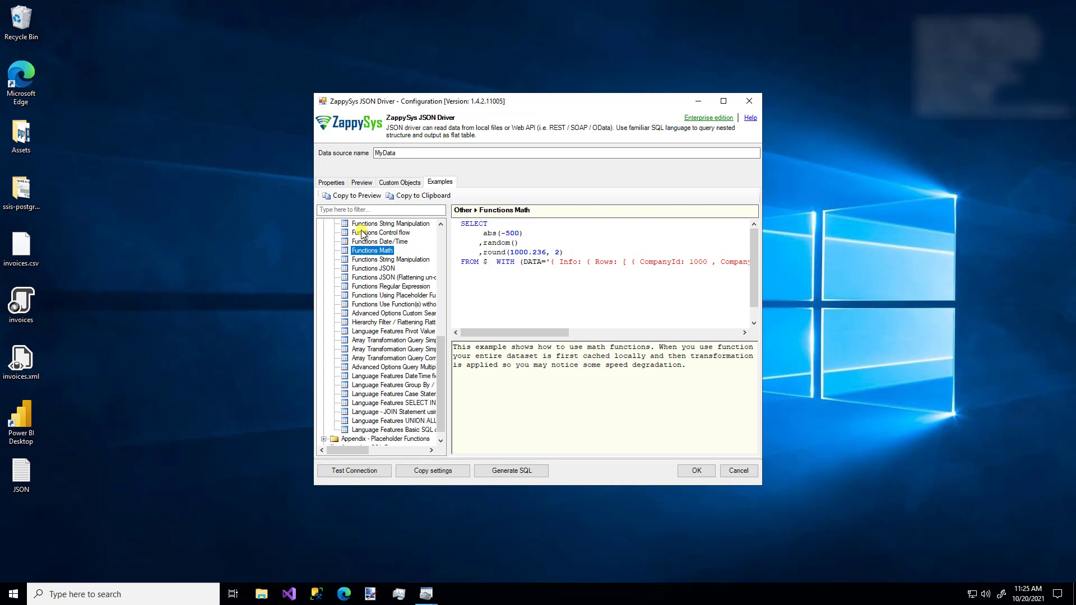
- Return to the data source properties and view the HTTP request method and header settings
click(332, 183)
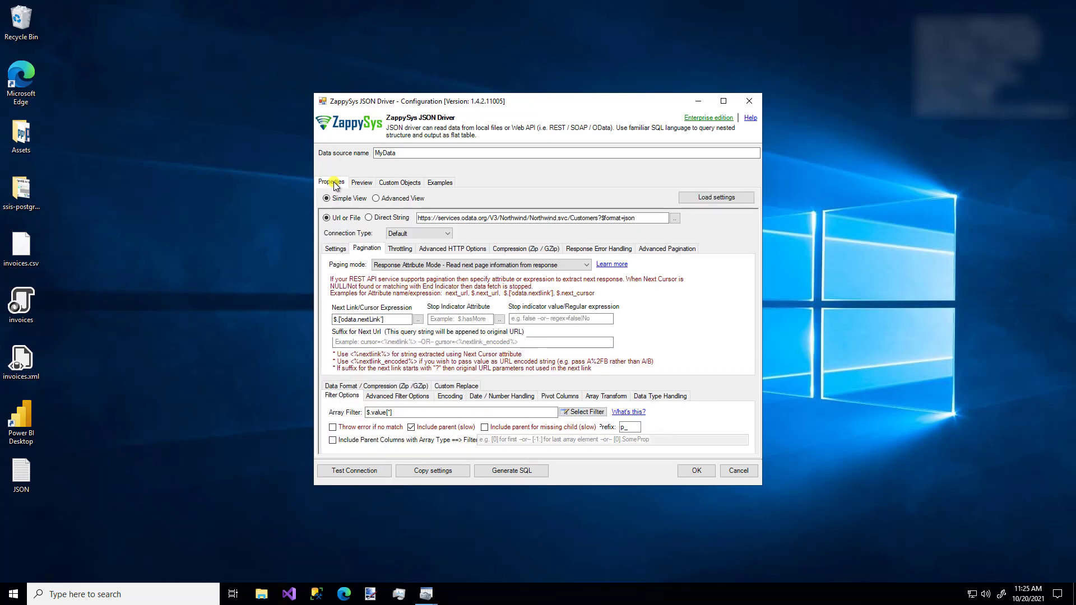
click(336, 252)
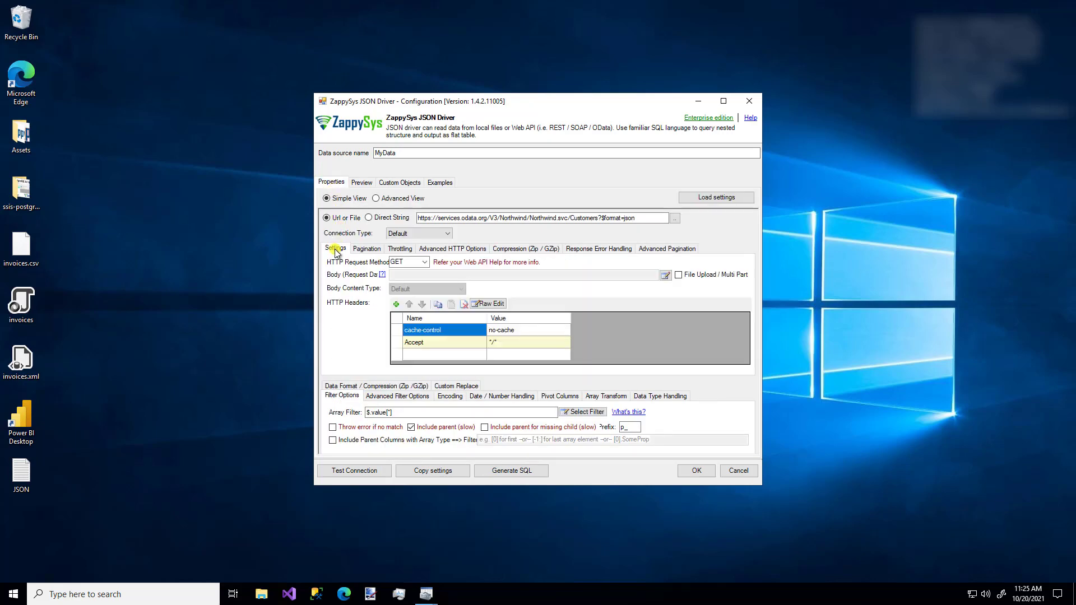
- View the throttling, response error handling, data format and compression, pivot columns and filter option settings of the data source
click(400, 249)
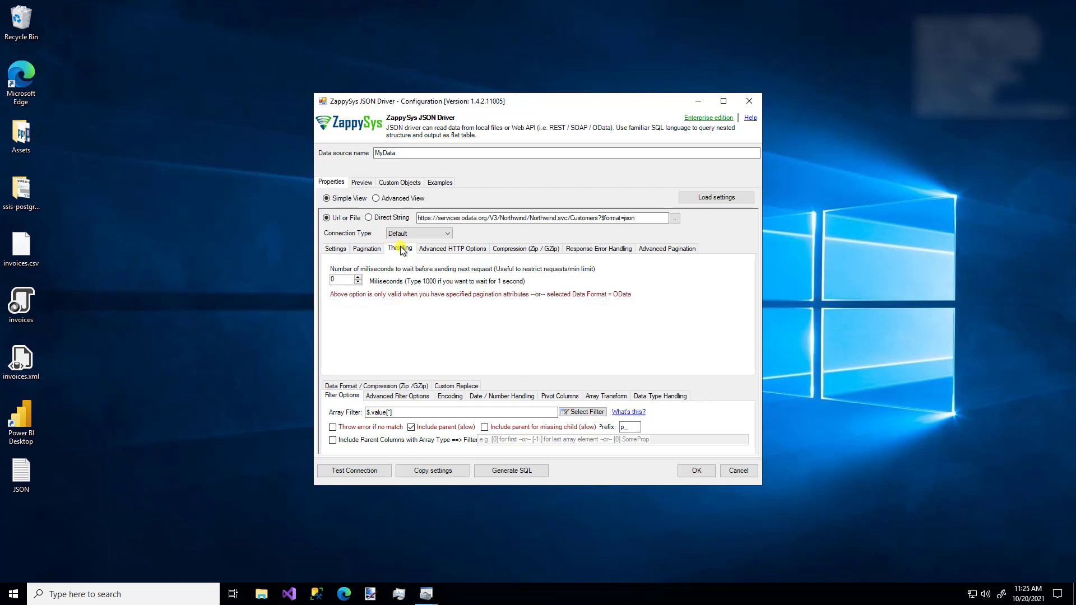
click(594, 250)
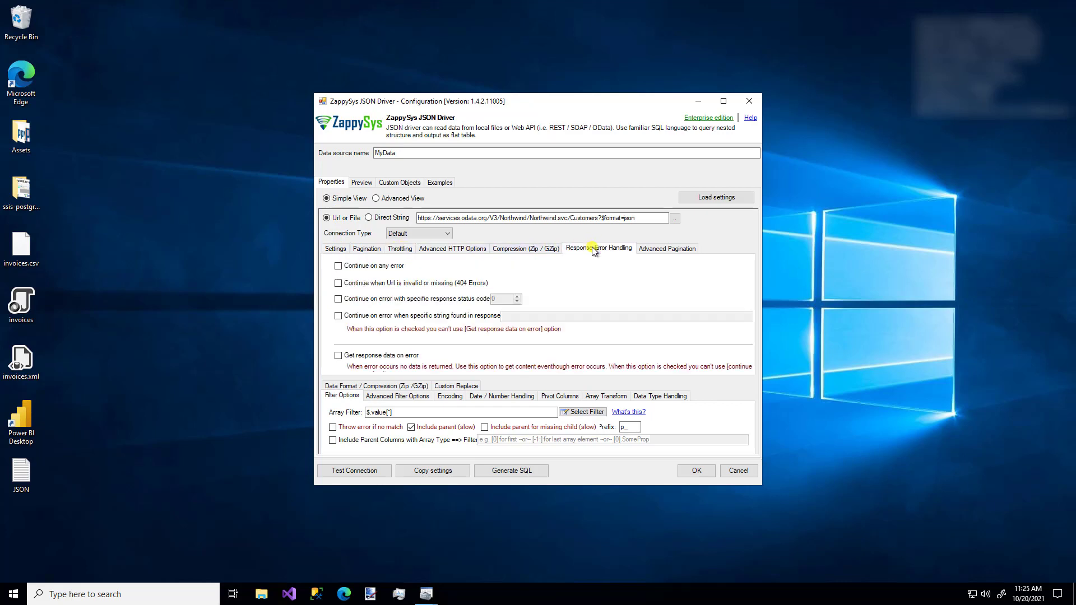
click(353, 386)
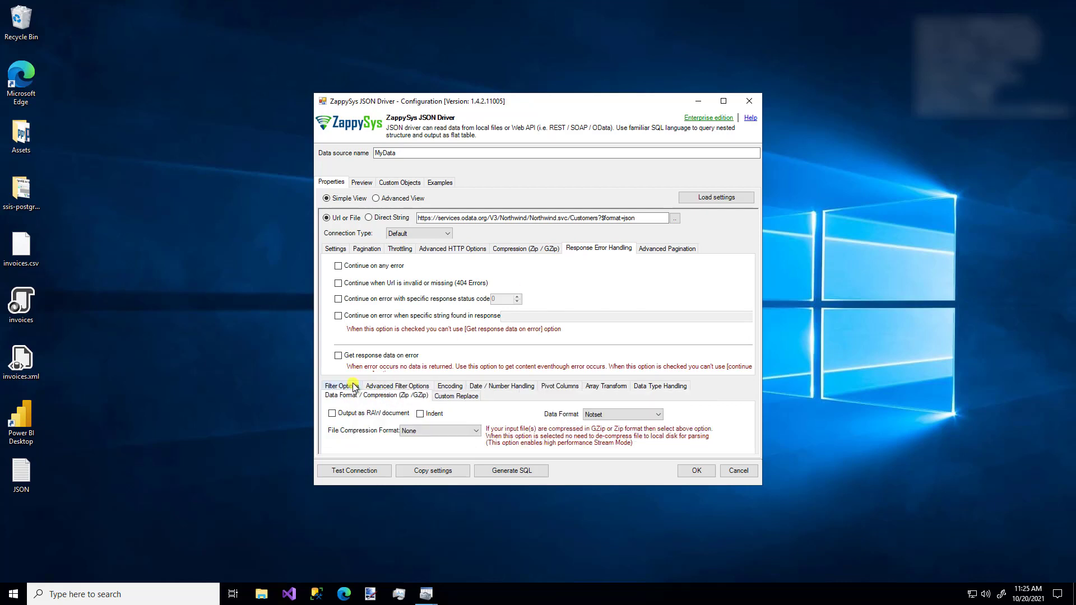
click(560, 387)
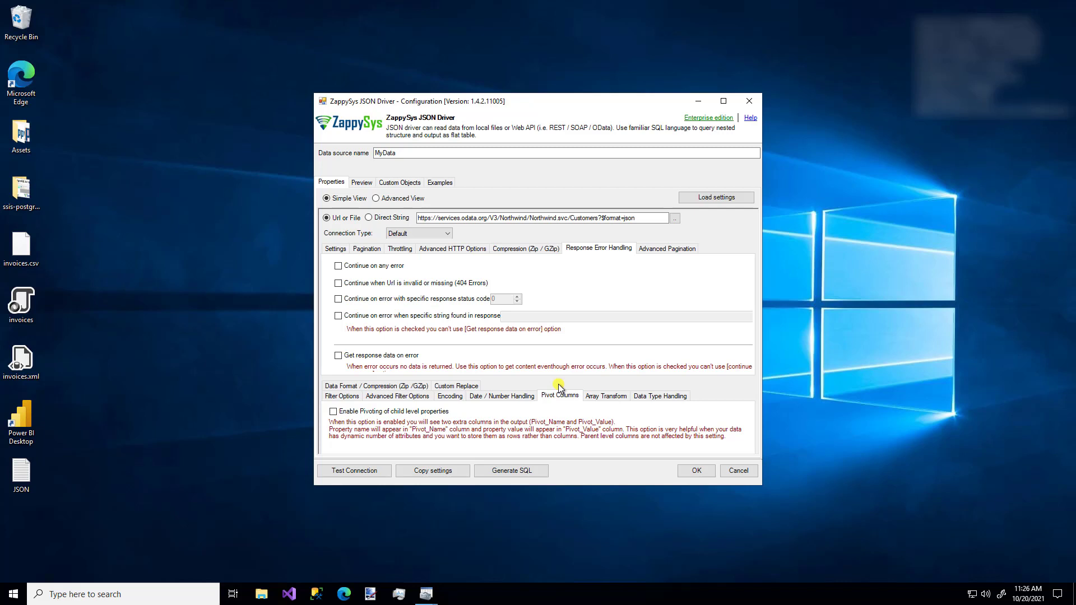
click(344, 396)
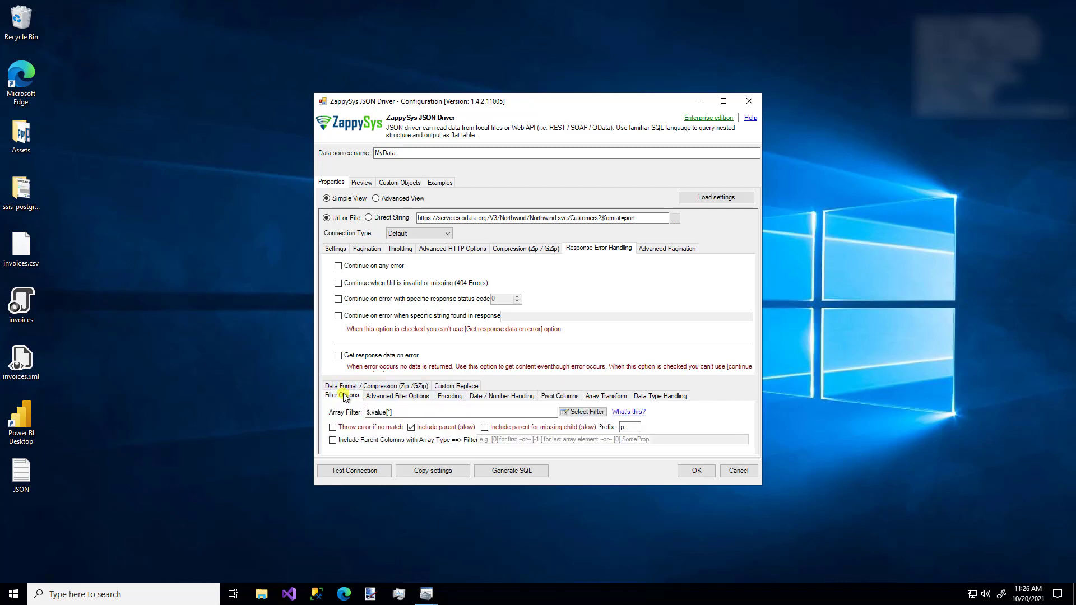
- Test the MyData connection and save the data source configuration
click(361, 471)
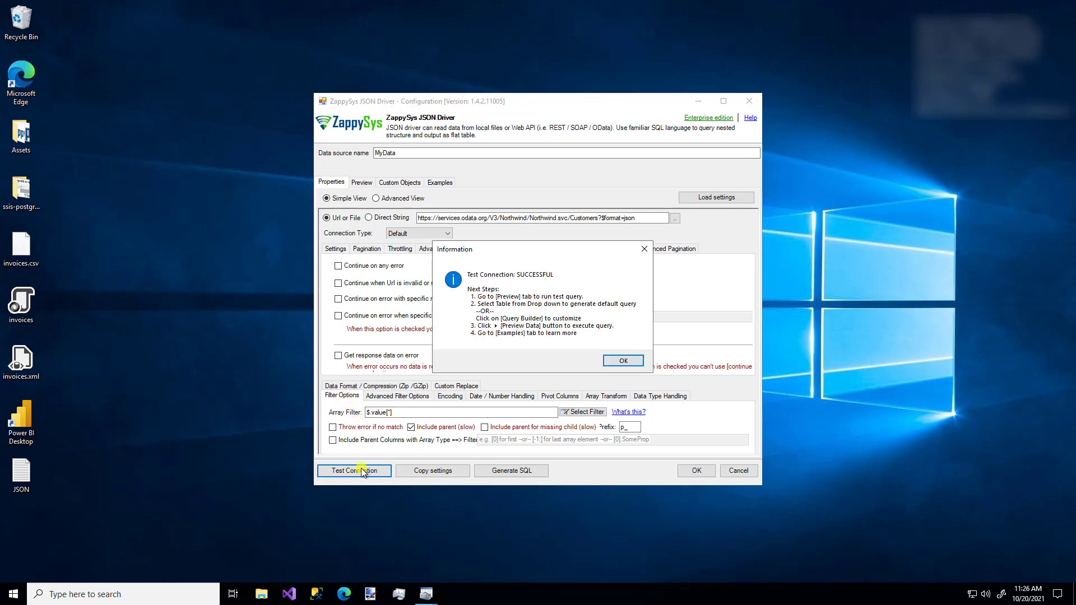
click(621, 360)
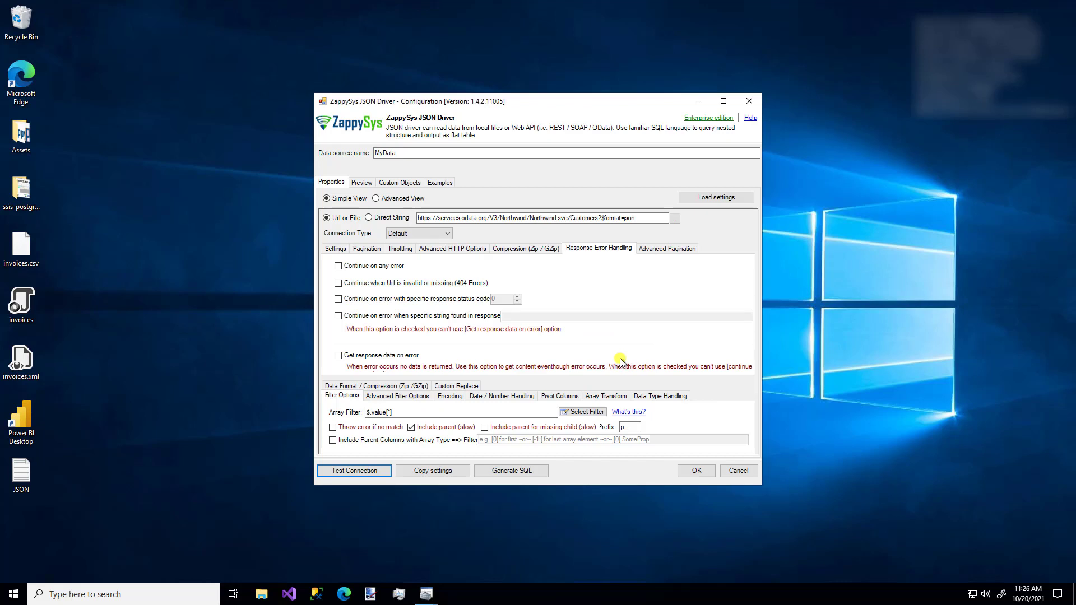
click(695, 470)
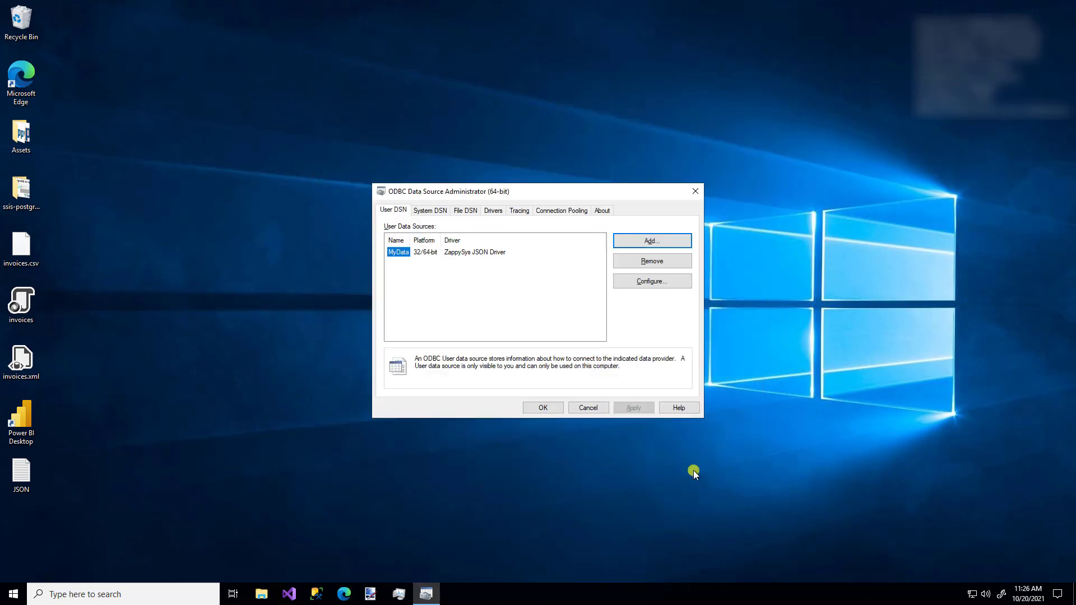